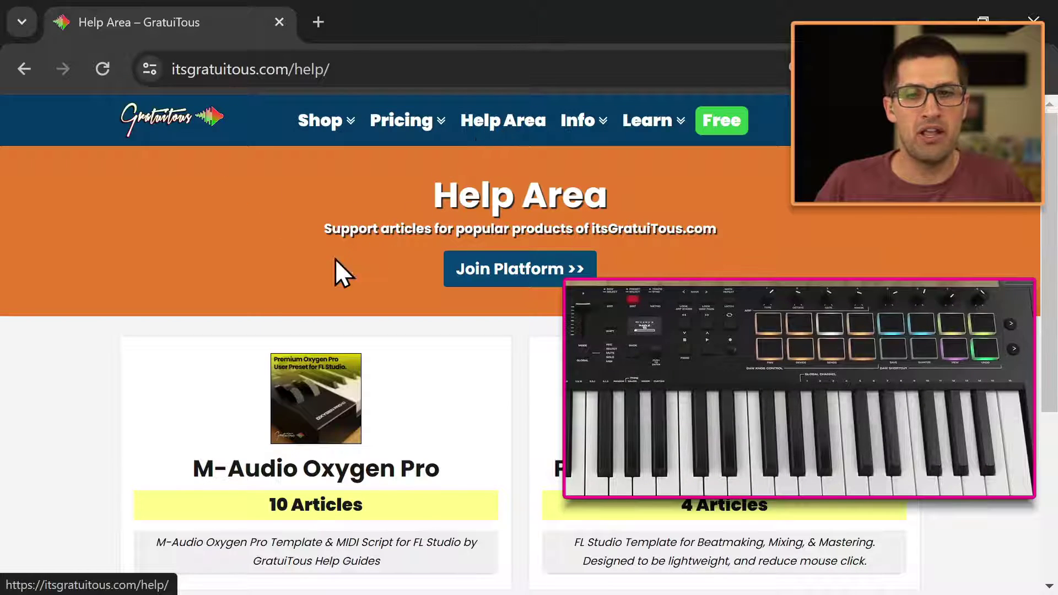
Step: Open the Drumpad Layout article from the M-Audio Oxygen Pro help card
{"action": "left_click", "coordinate": [310, 439]}
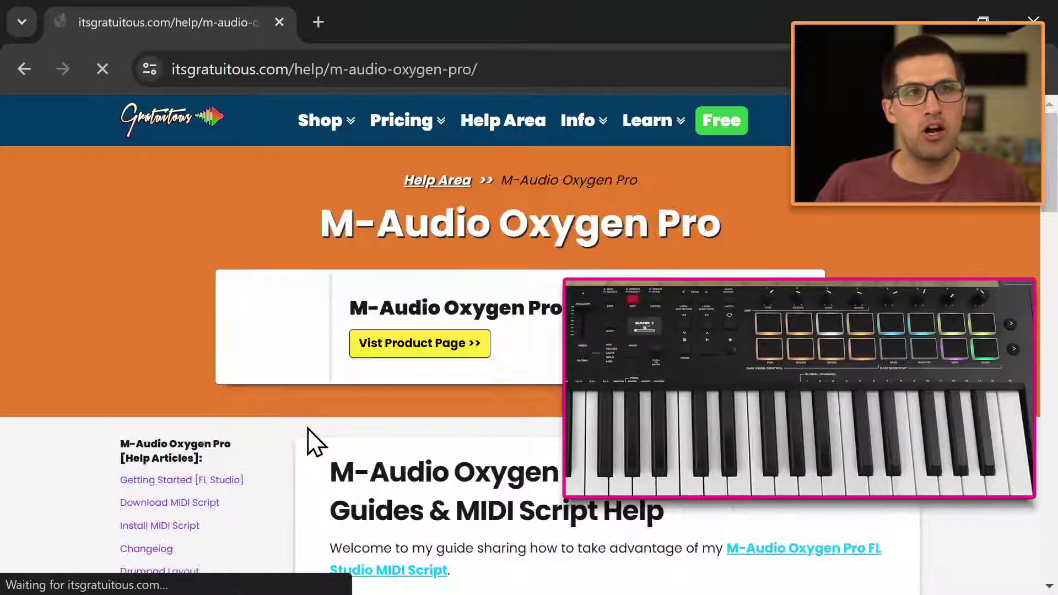
{"action": "scroll", "coordinate": [307, 439], "scroll_direction": "down", "scroll_amount": 4}
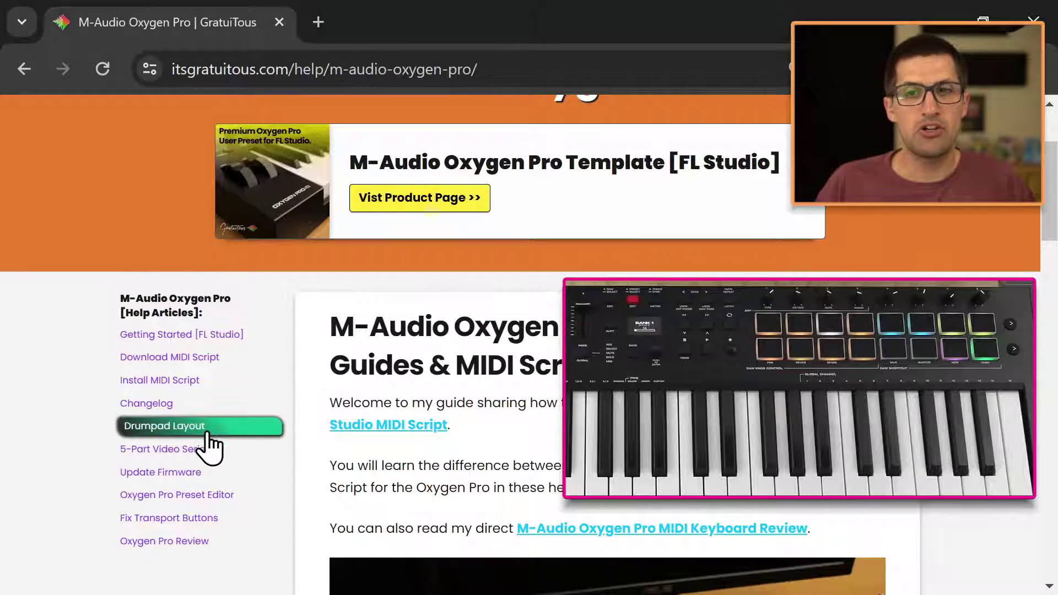
{"action": "left_click", "coordinate": [212, 431]}
Step: Read the Global Buttons and Menu Popup pad mappings, highlighting the Menu Popup heading
{"action": "scroll", "coordinate": [354, 373], "scroll_direction": "down", "scroll_amount": 12}
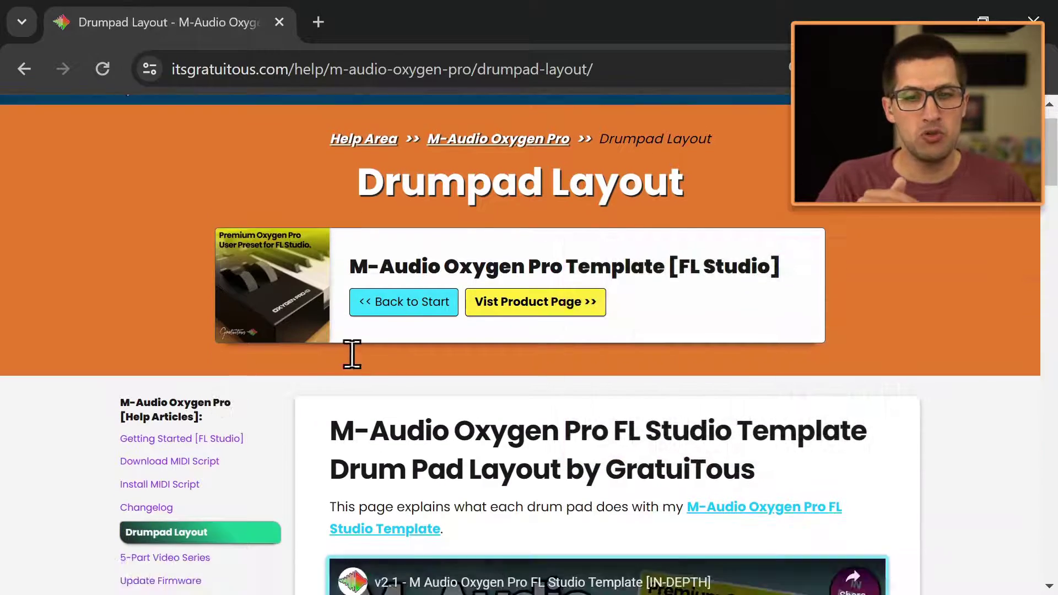
{"action": "scroll", "coordinate": [346, 380], "scroll_direction": "down", "scroll_amount": 8}
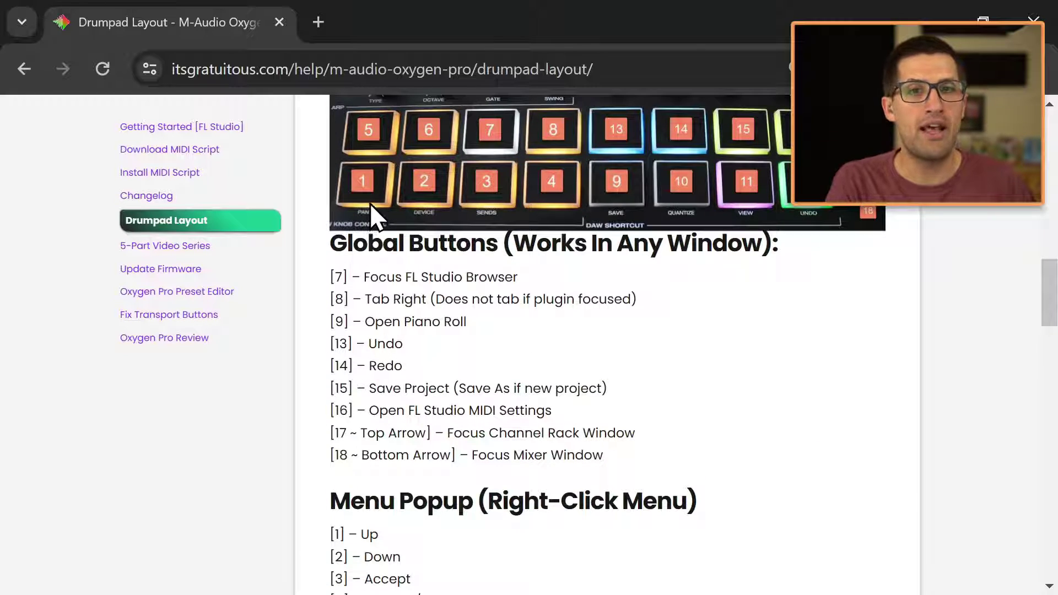
{"action": "scroll", "coordinate": [518, 371], "scroll_direction": "down", "scroll_amount": 7}
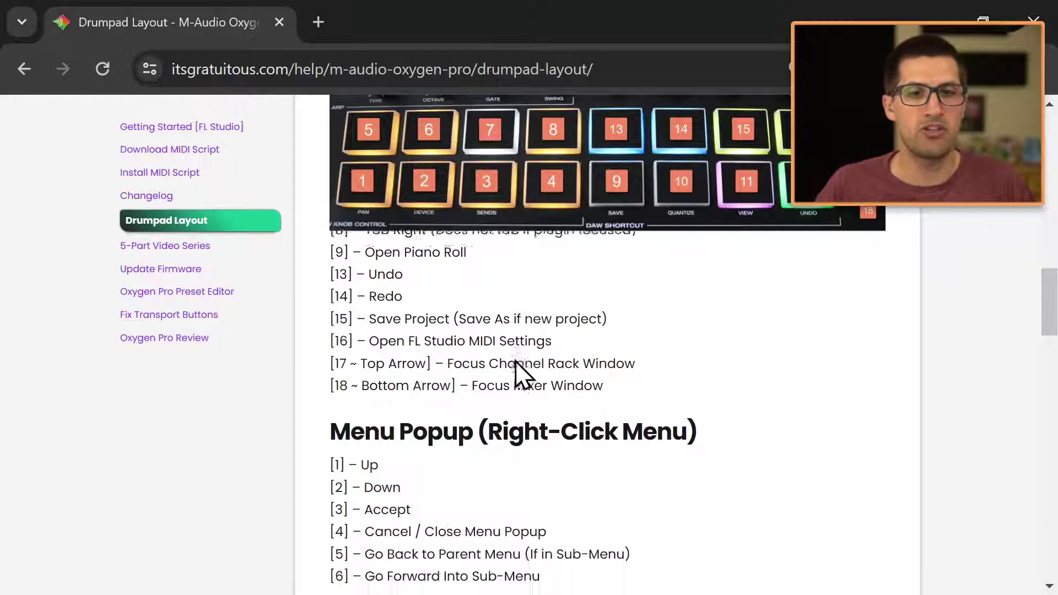
{"action": "scroll", "coordinate": [510, 361], "scroll_direction": "up", "scroll_amount": 3}
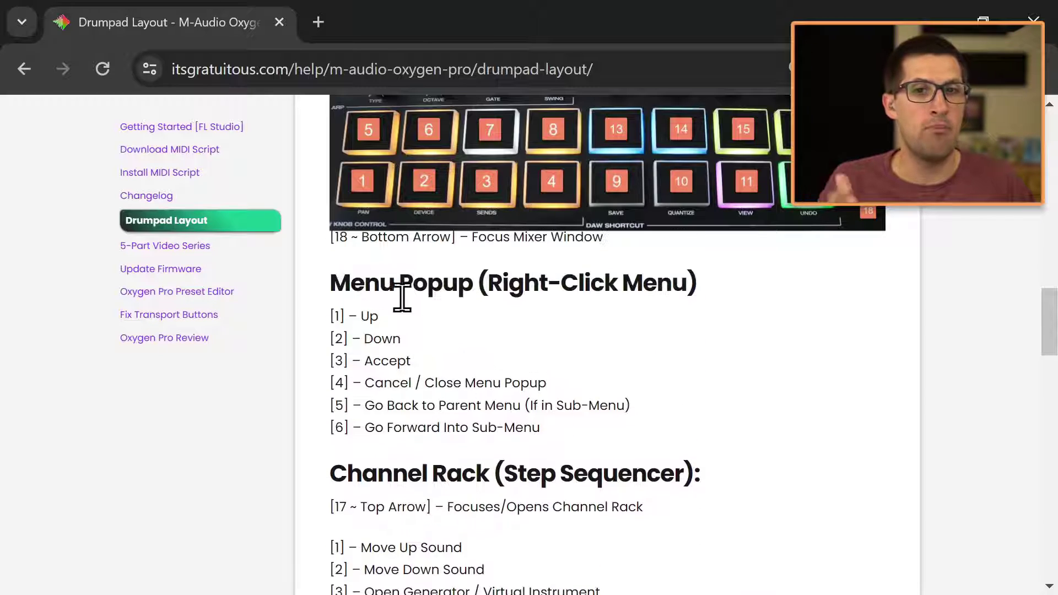
{"action": "left_click_drag", "start_coordinate": [335, 283], "coordinate": [442, 283]}
{"action": "left_click", "coordinate": [386, 240]}
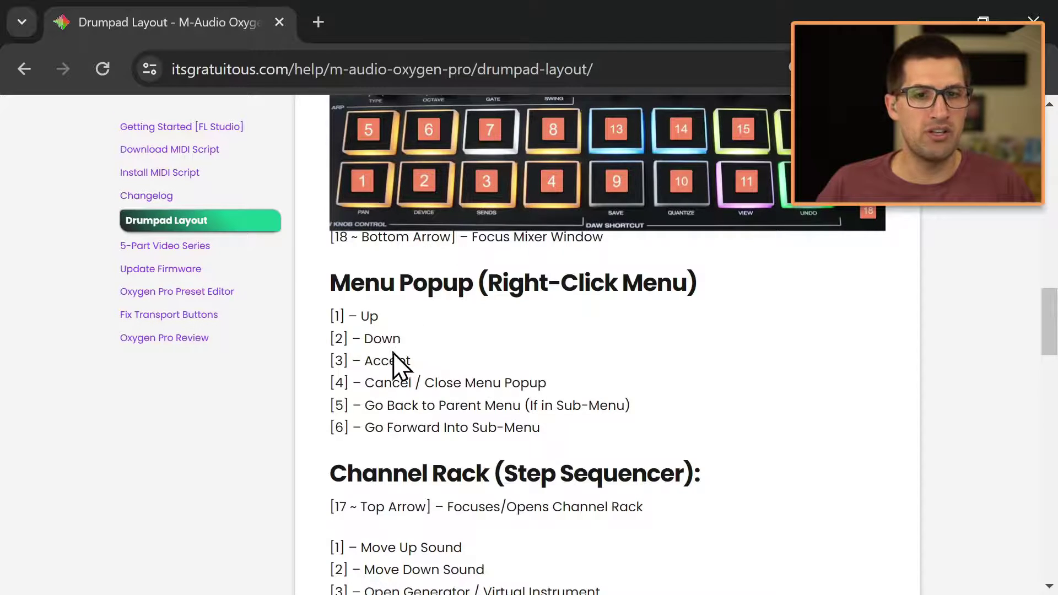
Step: Read the Channel Rack, Generator, Mixer, Plugin Window and FL Studio Browser pad sections
{"action": "scroll", "coordinate": [501, 331], "scroll_direction": "down", "scroll_amount": 4}
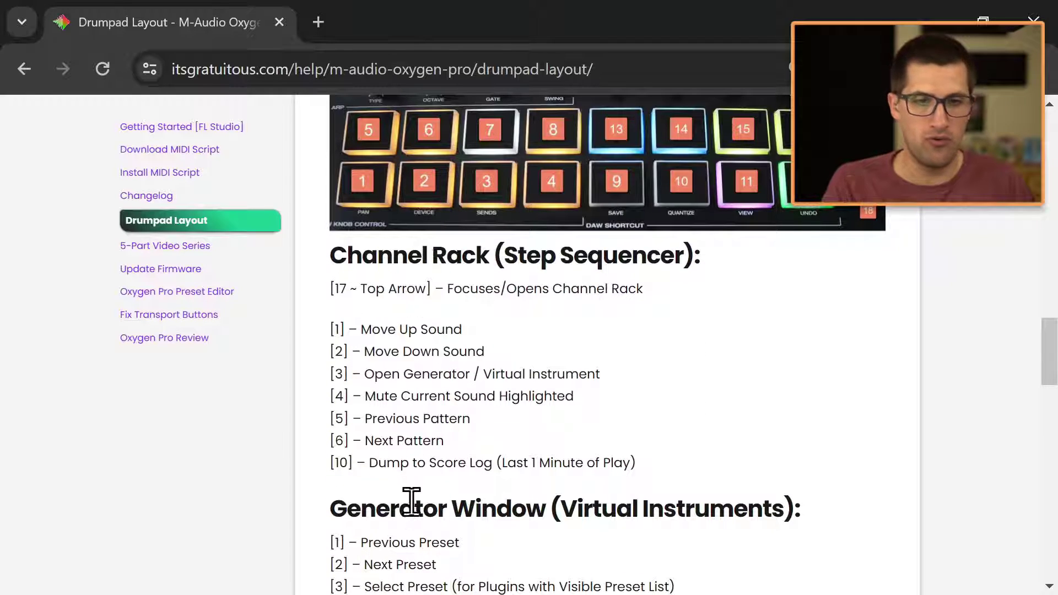
{"action": "scroll", "coordinate": [437, 512], "scroll_direction": "down", "scroll_amount": 3}
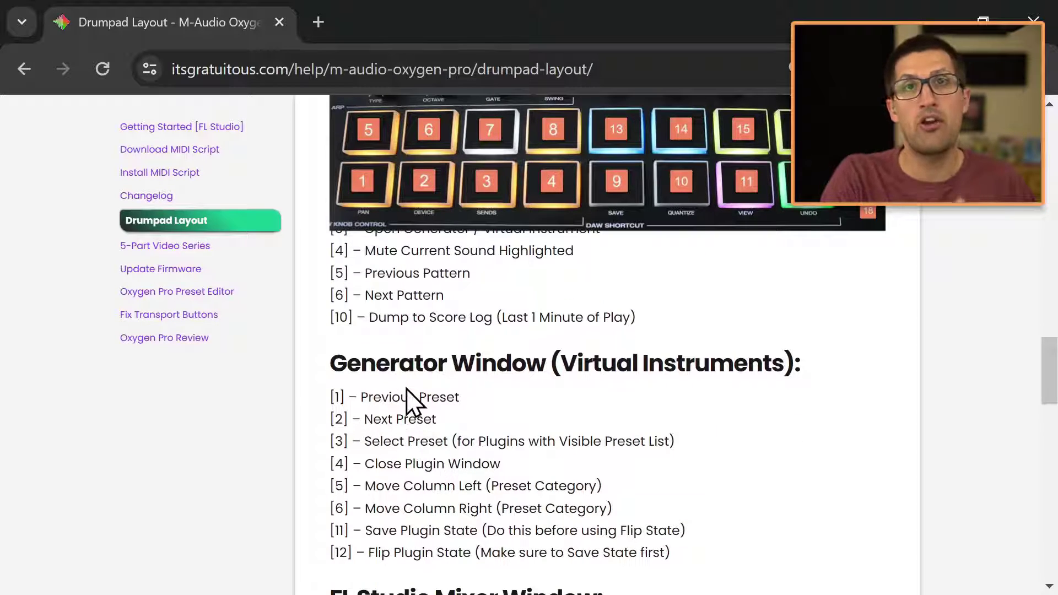
{"action": "scroll", "coordinate": [406, 386], "scroll_direction": "down", "scroll_amount": 1}
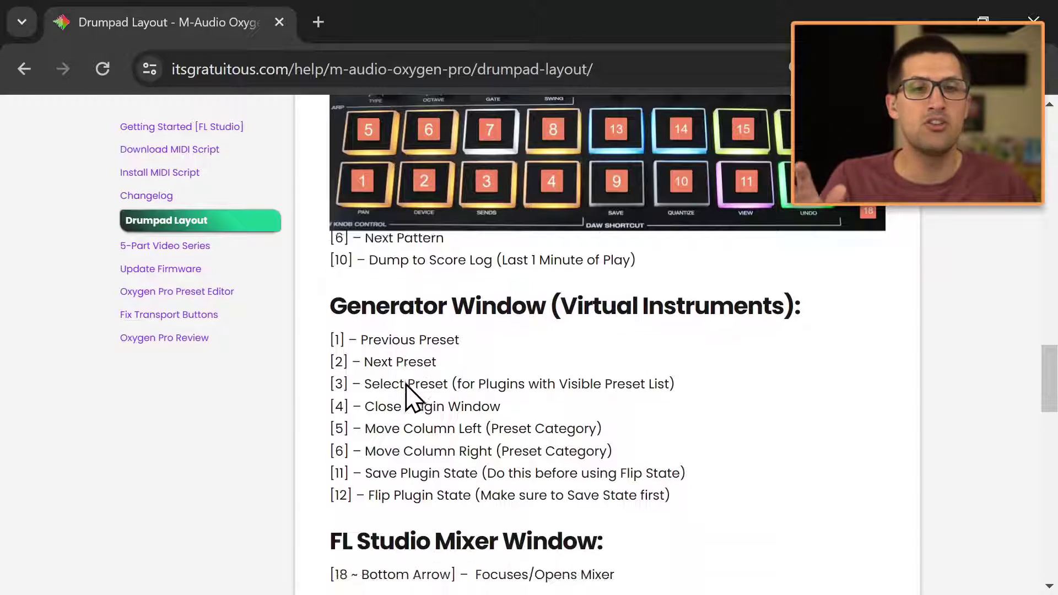
{"action": "left_click_drag", "start_coordinate": [561, 284], "coordinate": [680, 278]}
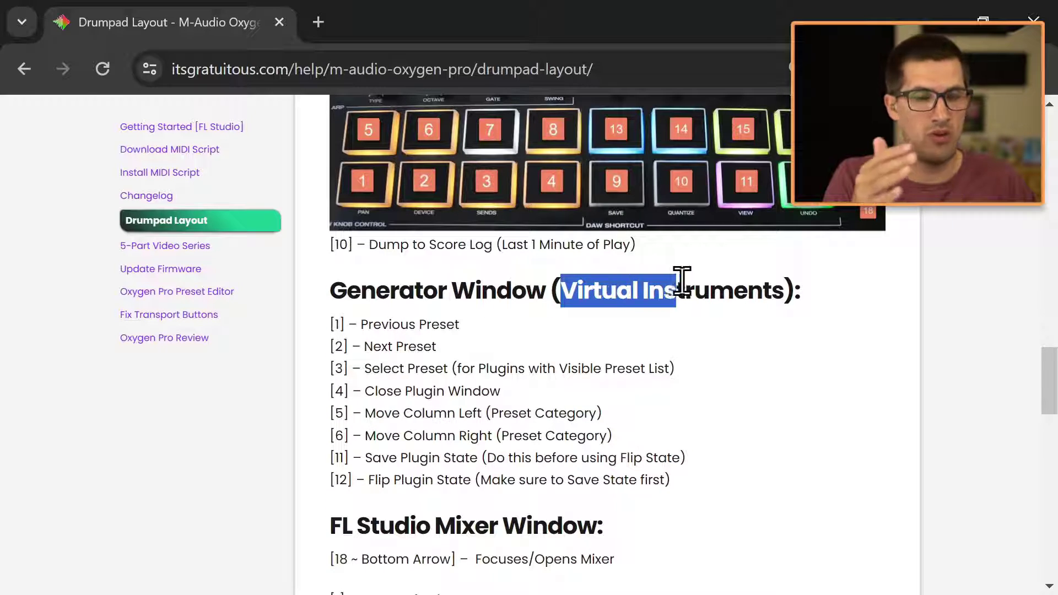
{"action": "left_click", "coordinate": [602, 298]}
{"action": "scroll", "coordinate": [549, 298], "scroll_direction": "down", "scroll_amount": 1}
{"action": "scroll", "coordinate": [548, 297], "scroll_direction": "down", "scroll_amount": 5}
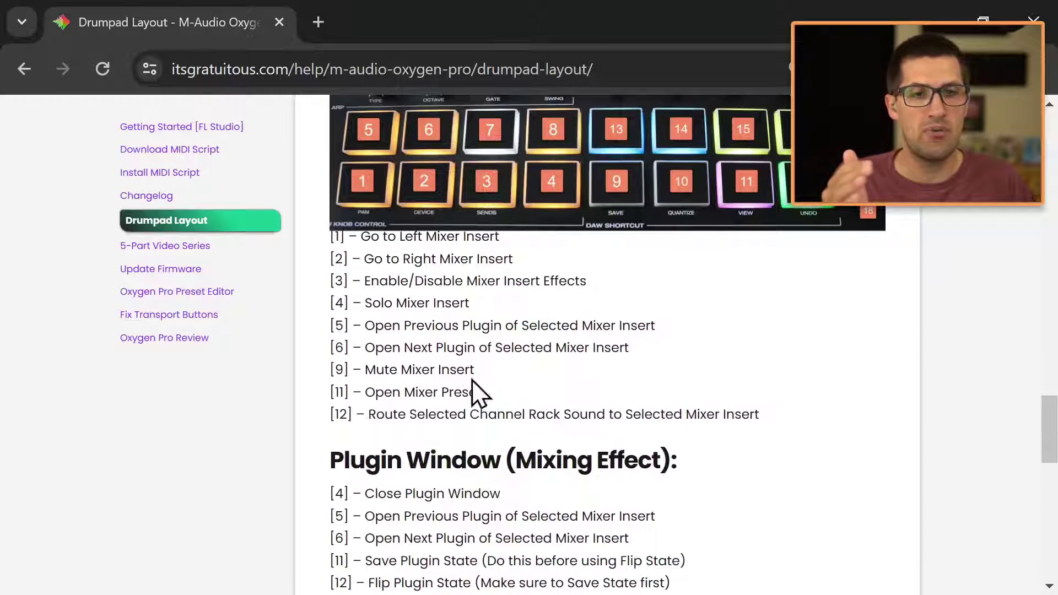
{"action": "left_click_drag", "start_coordinate": [539, 460], "coordinate": [595, 457]}
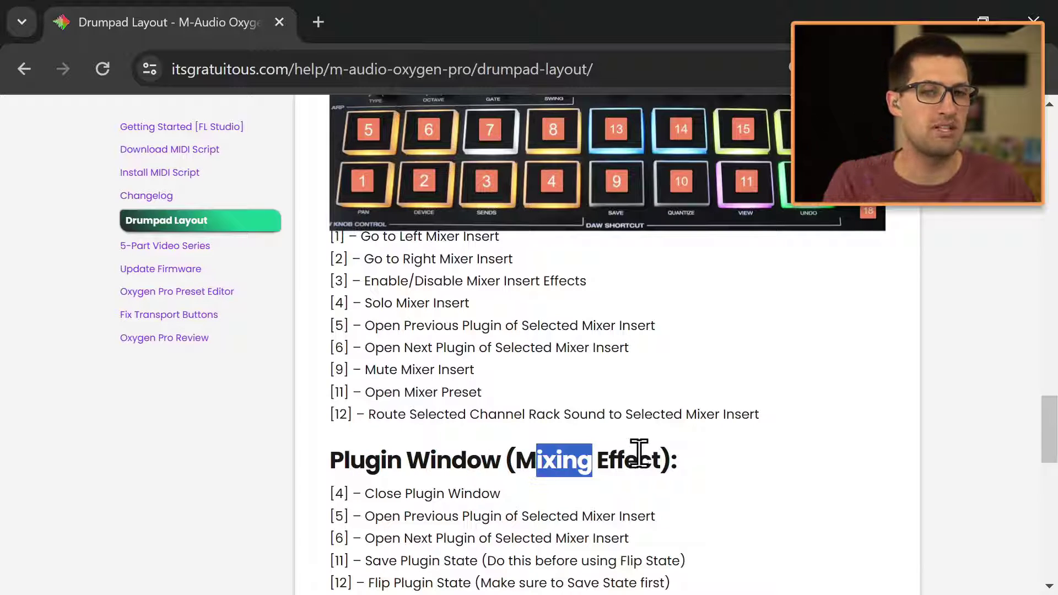
{"action": "scroll", "coordinate": [628, 457], "scroll_direction": "down", "scroll_amount": 2}
{"action": "left_click", "coordinate": [610, 421]}
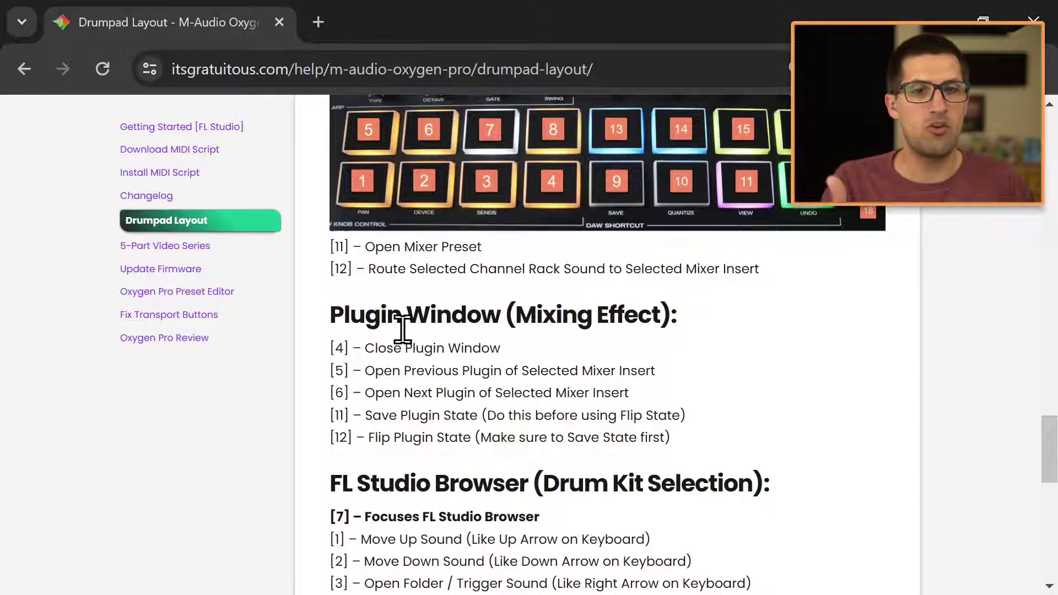
{"action": "middle_click", "coordinate": [465, 333]}
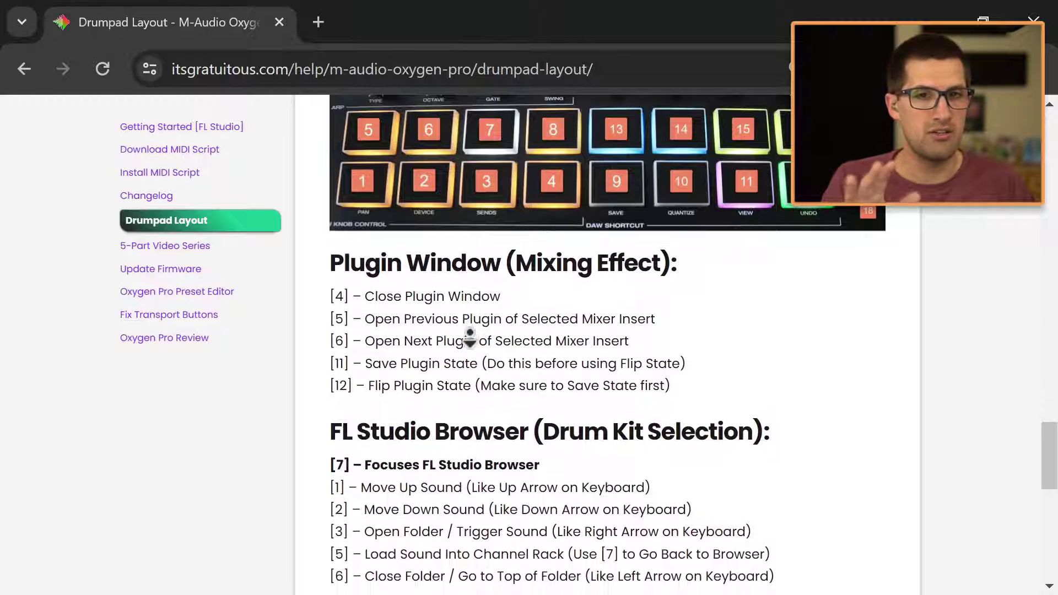
{"action": "left_click", "coordinate": [481, 321]}
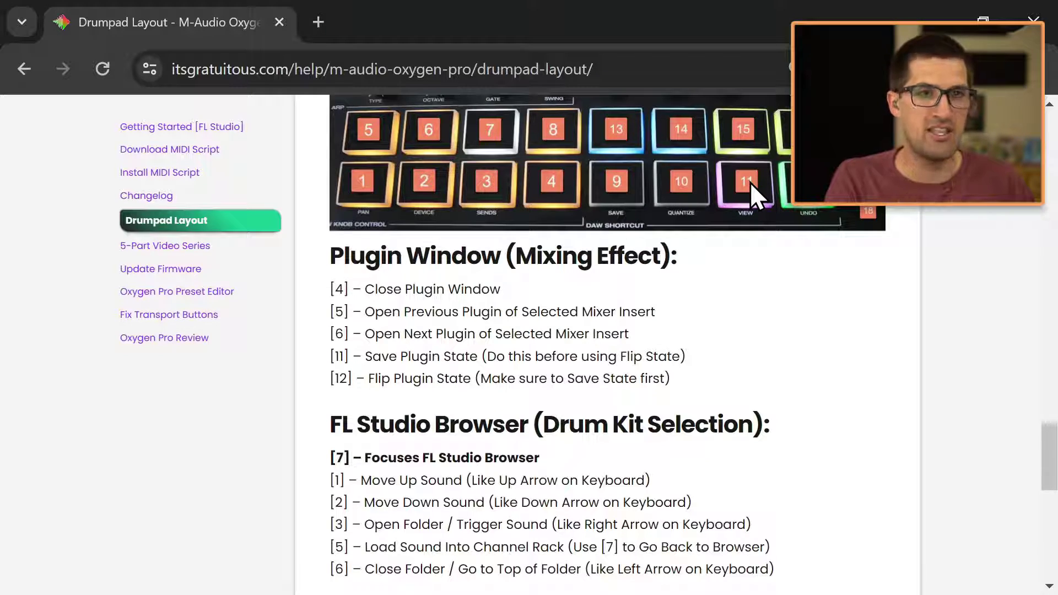
{"action": "left_click_drag", "start_coordinate": [582, 379], "coordinate": [631, 380]}
{"action": "left_click", "coordinate": [623, 377]}
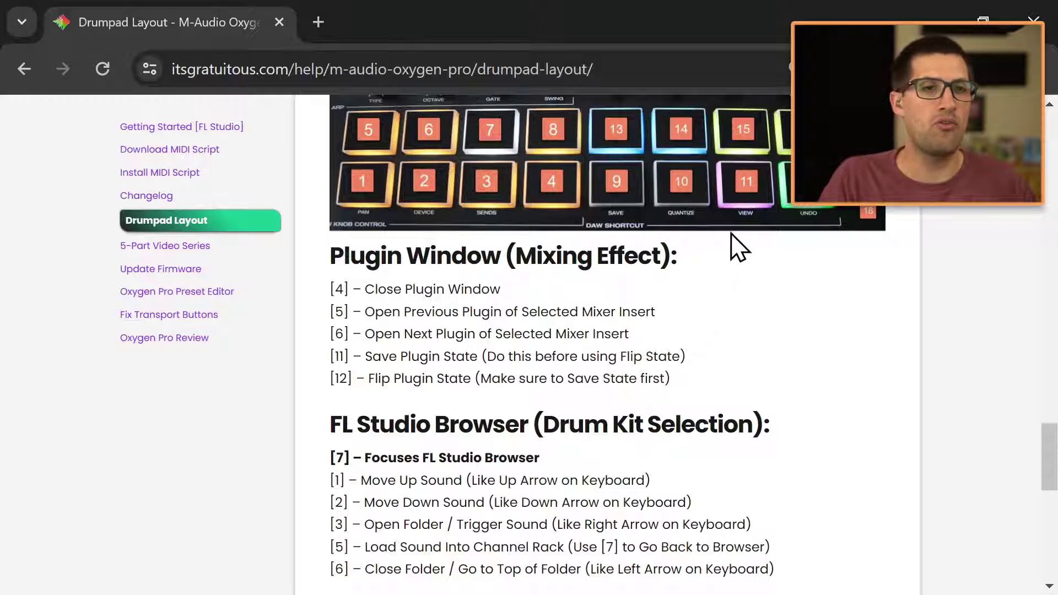
Step: Scroll to the article title, then back down to the gratWorkflow version 2.1 note
{"action": "scroll", "coordinate": [485, 457], "scroll_direction": "up", "scroll_amount": 15}
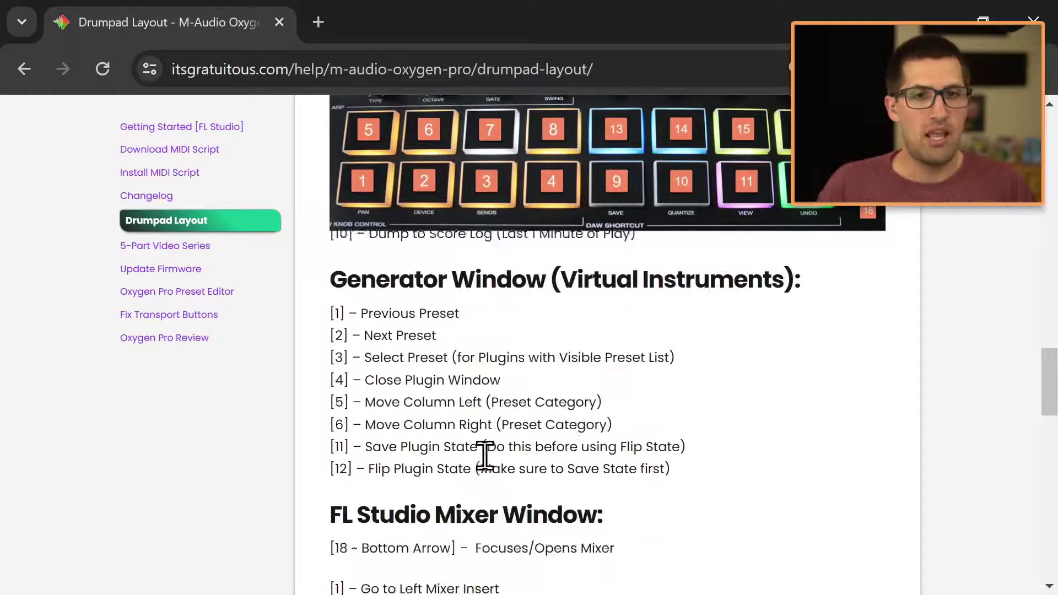
{"action": "scroll", "coordinate": [499, 465], "scroll_direction": "up", "scroll_amount": 15}
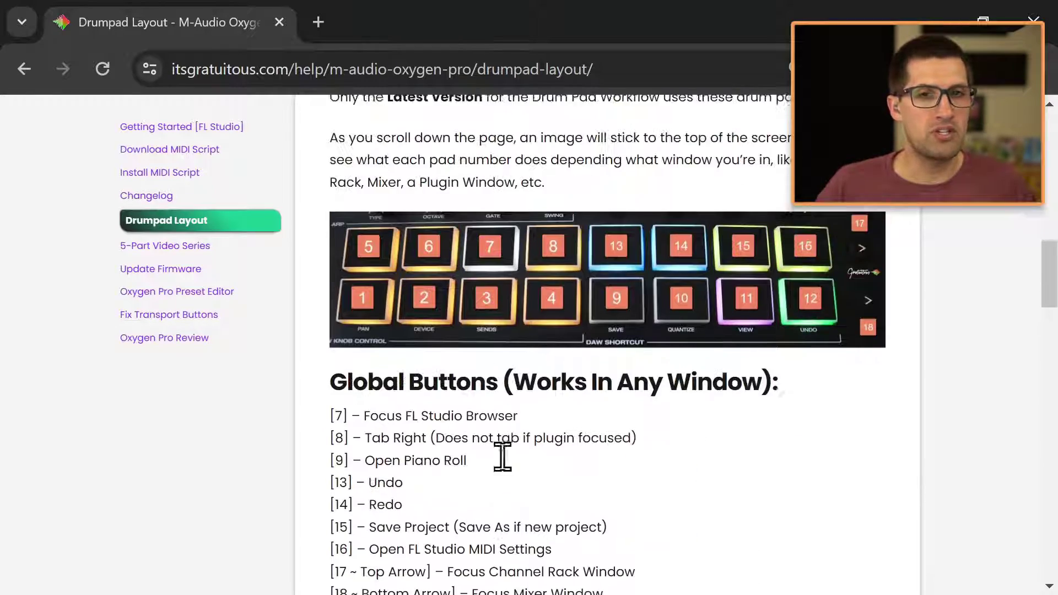
{"action": "scroll", "coordinate": [512, 515], "scroll_direction": "up", "scroll_amount": 1}
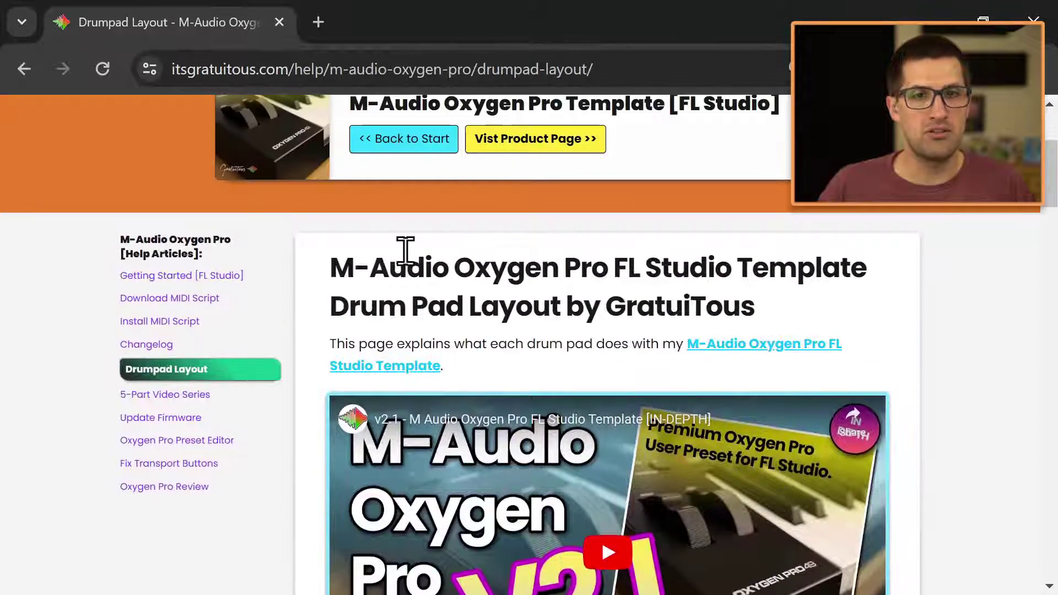
{"action": "left_click_drag", "start_coordinate": [371, 266], "coordinate": [514, 297]}
{"action": "left_click", "coordinate": [548, 298]}
{"action": "scroll", "coordinate": [543, 330], "scroll_direction": "up", "scroll_amount": 4}
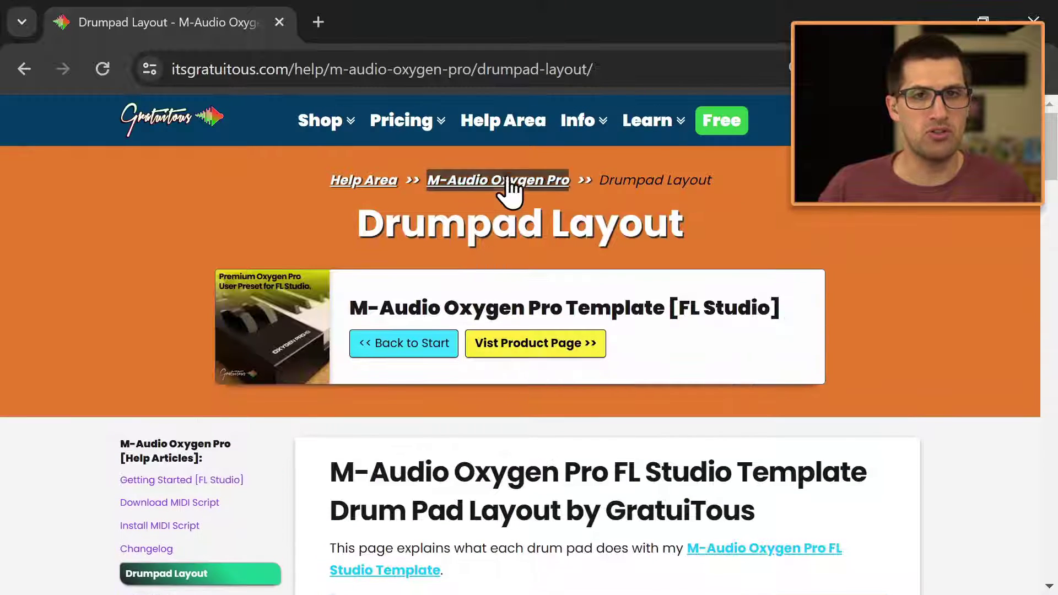
{"action": "scroll", "coordinate": [243, 442], "scroll_direction": "down", "scroll_amount": 1}
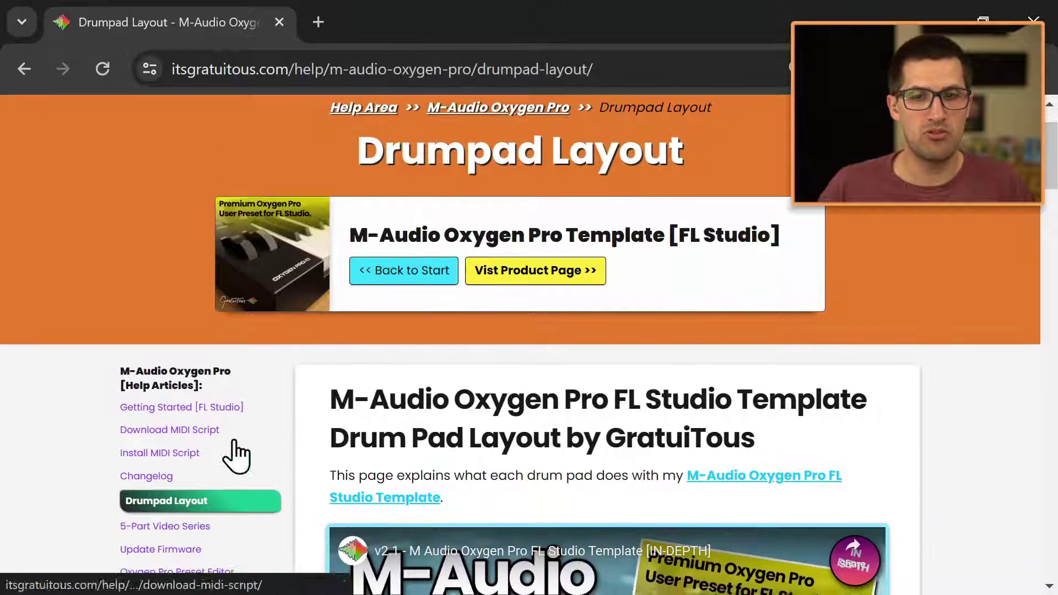
{"action": "scroll", "coordinate": [396, 432], "scroll_direction": "down", "scroll_amount": 15}
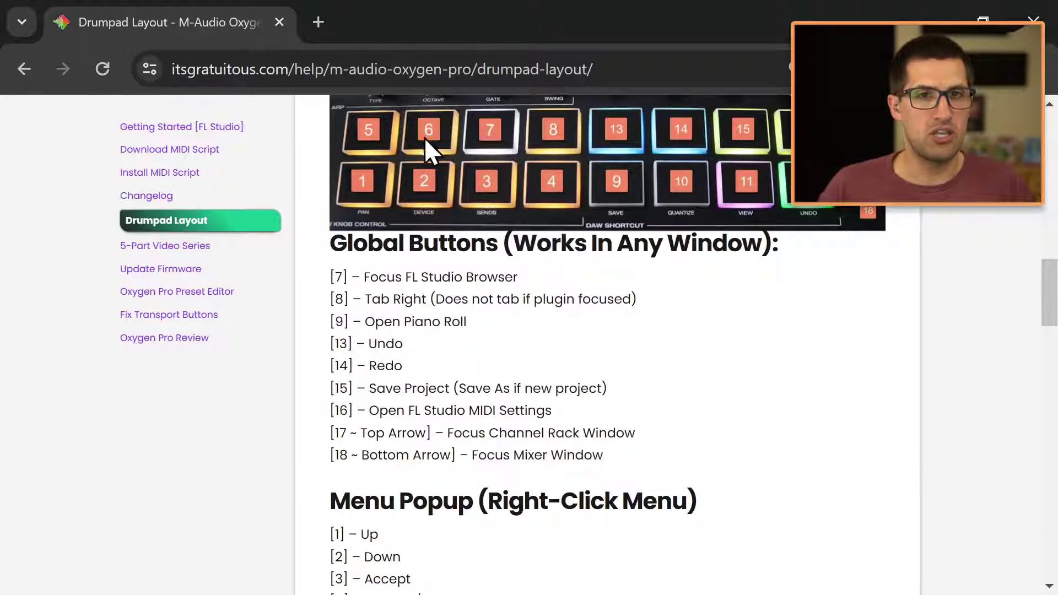
{"action": "scroll", "coordinate": [432, 337], "scroll_direction": "down", "scroll_amount": 3}
{"action": "scroll", "coordinate": [440, 444], "scroll_direction": "up", "scroll_amount": 9}
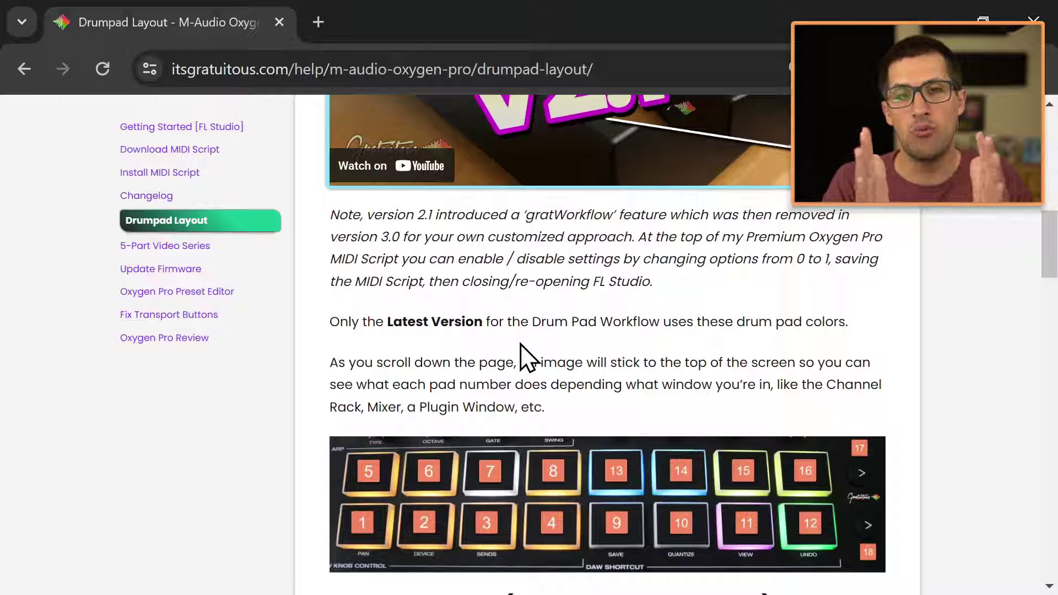
Step: Highlight the version 2.1 note and the instruction to change options from 0 to 1
{"action": "left_click_drag", "start_coordinate": [335, 213], "coordinate": [495, 403]}
{"action": "left_click", "coordinate": [516, 398]}
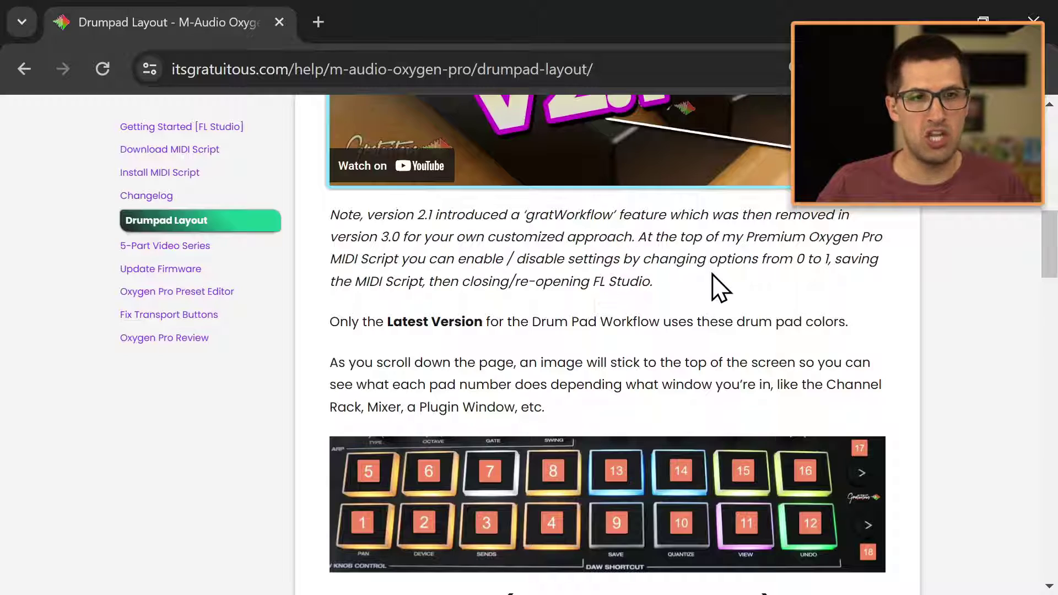
{"action": "left_click_drag", "start_coordinate": [795, 264], "coordinate": [664, 293]}
{"action": "left_click", "coordinate": [656, 288]}
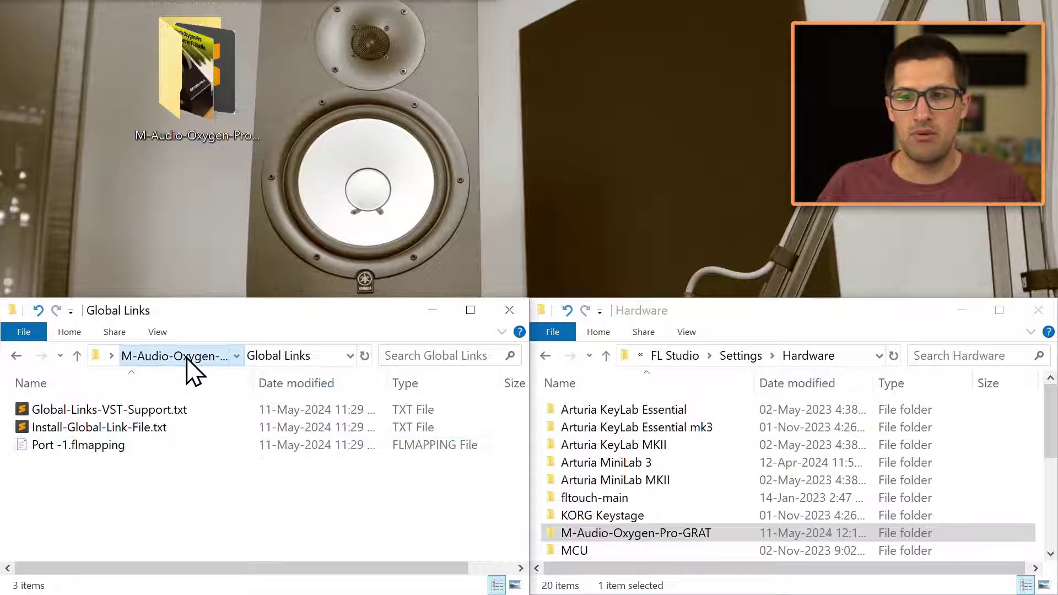
Step: Select the premium MIDI script inside MIDI Scripts > M-Audio-Oxygen-Pro-GRAT
{"action": "left_click", "coordinate": [186, 357]}
{"action": "double_click", "coordinate": [86, 428]}
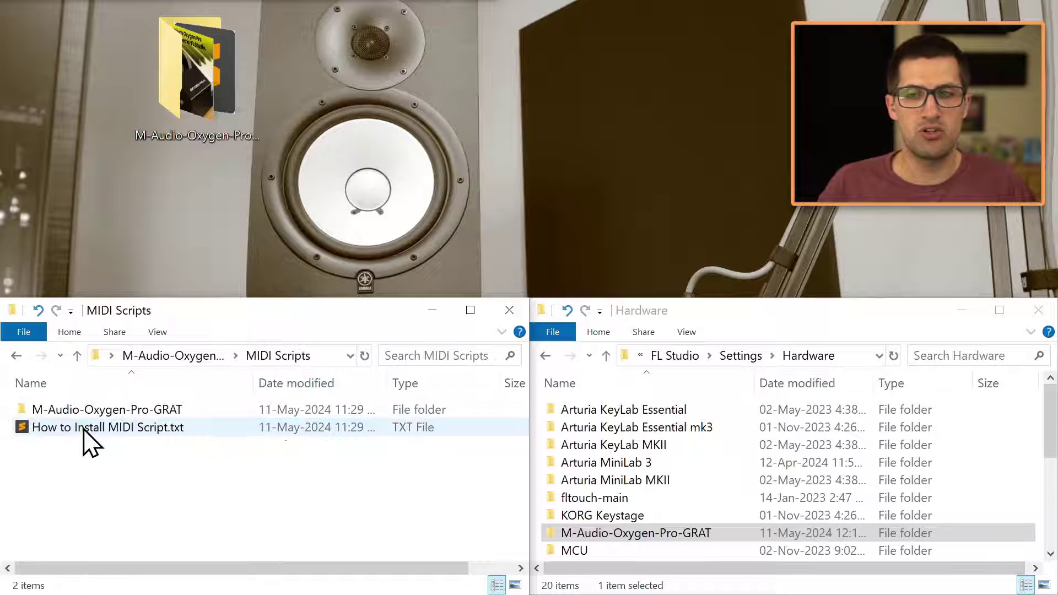
{"action": "double_click", "coordinate": [88, 409]}
{"action": "left_click", "coordinate": [116, 432]}
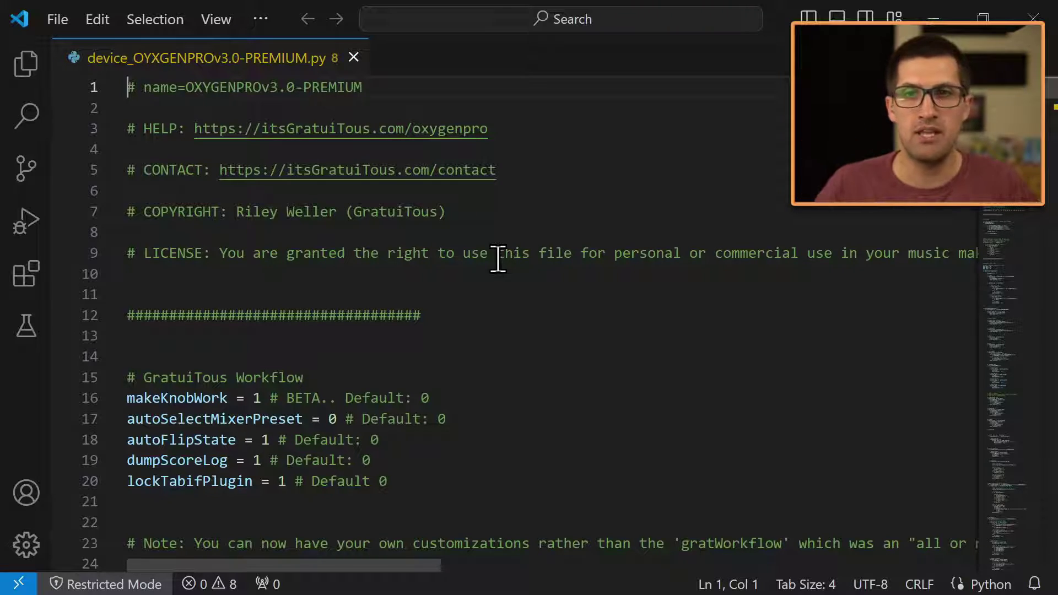
Step: Open the Oxygen Pro Template product page in a new tab, then return to the script
{"action": "key", "text": "alt+Tab"}
{"action": "scroll", "coordinate": [496, 259], "scroll_direction": "up", "scroll_amount": 10}
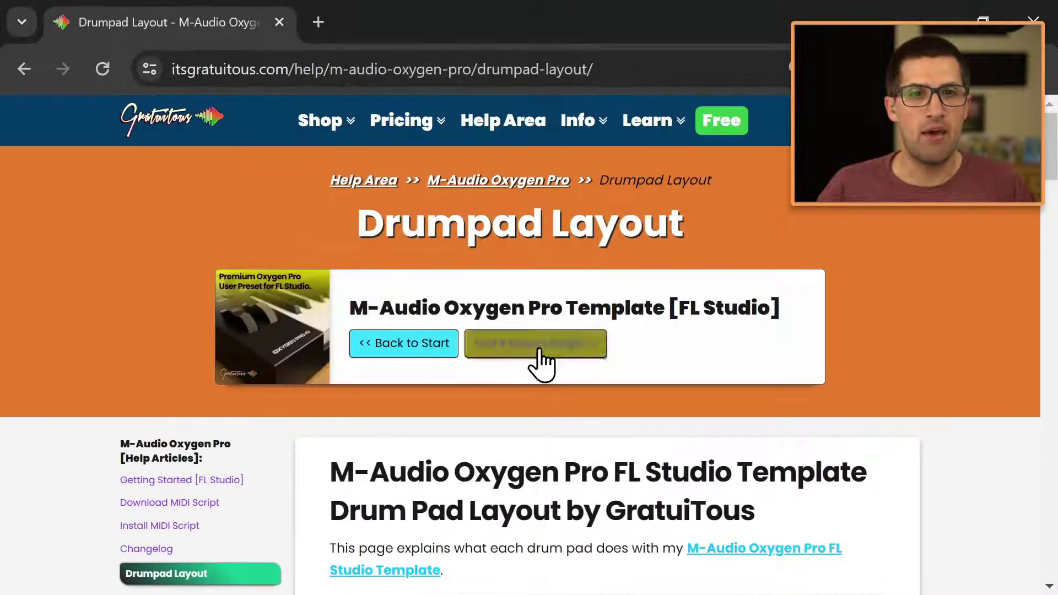
{"action": "middle_click", "coordinate": [539, 351]}
{"action": "left_click", "coordinate": [369, 25]}
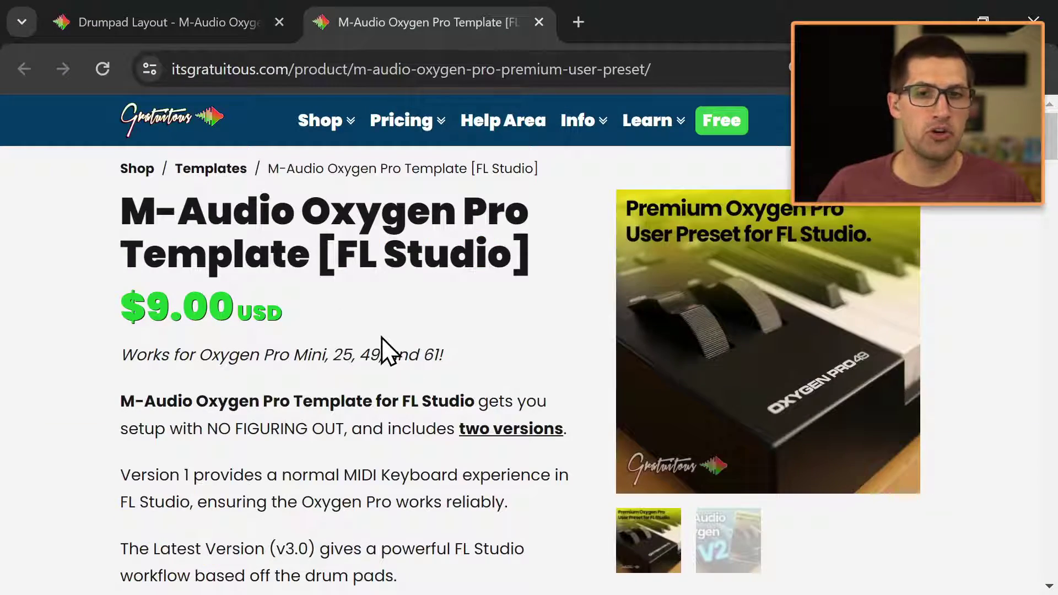
{"action": "scroll", "coordinate": [381, 337], "scroll_direction": "down", "scroll_amount": 1}
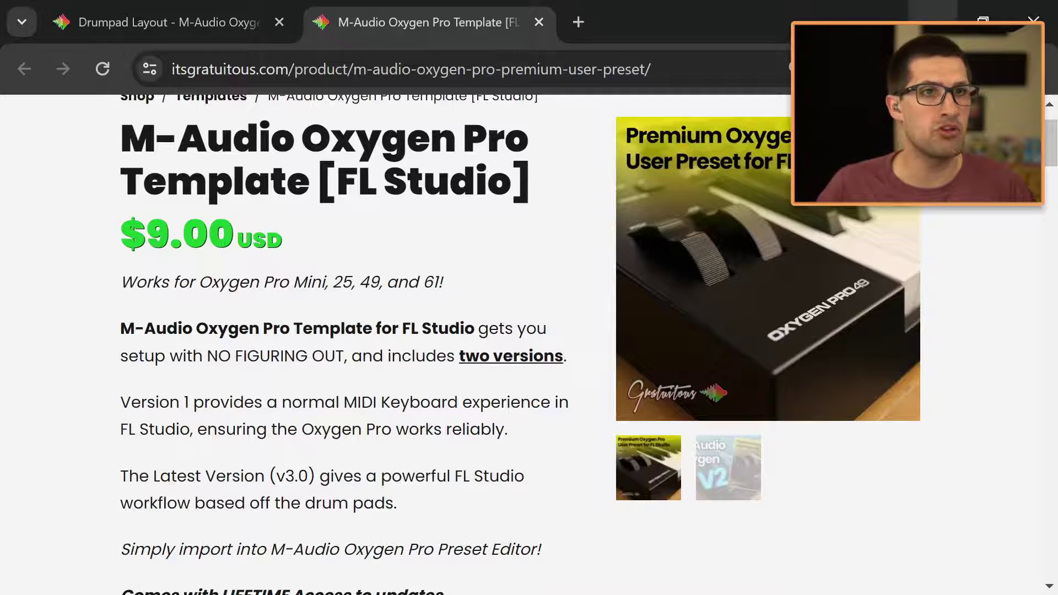
{"action": "key", "text": "alt+Tab"}
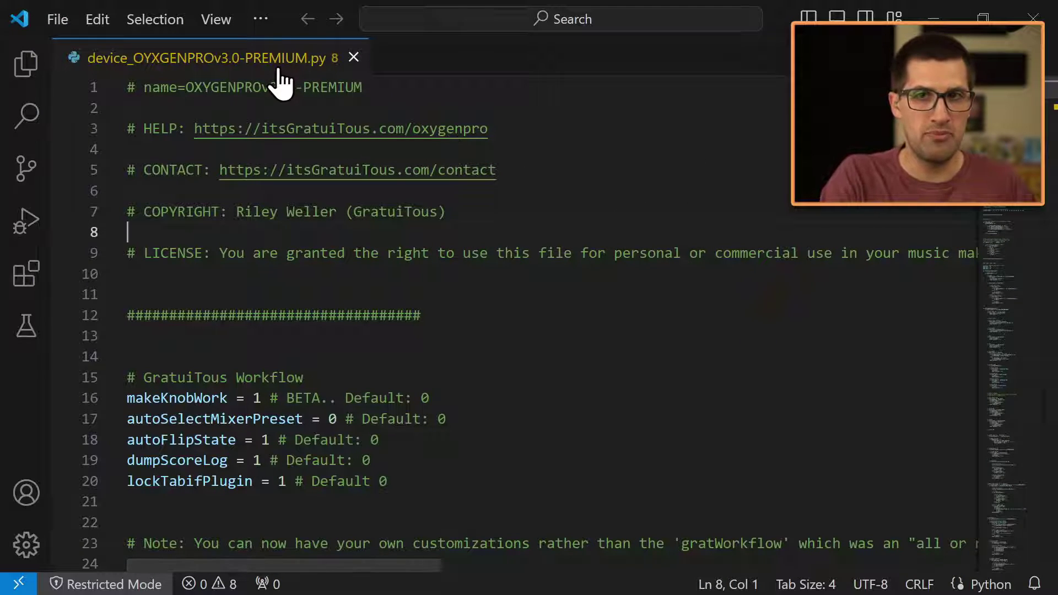
Step: Set makeKnobWork on line 16 to 1
{"action": "scroll", "coordinate": [299, 335], "scroll_direction": "down", "scroll_amount": 1}
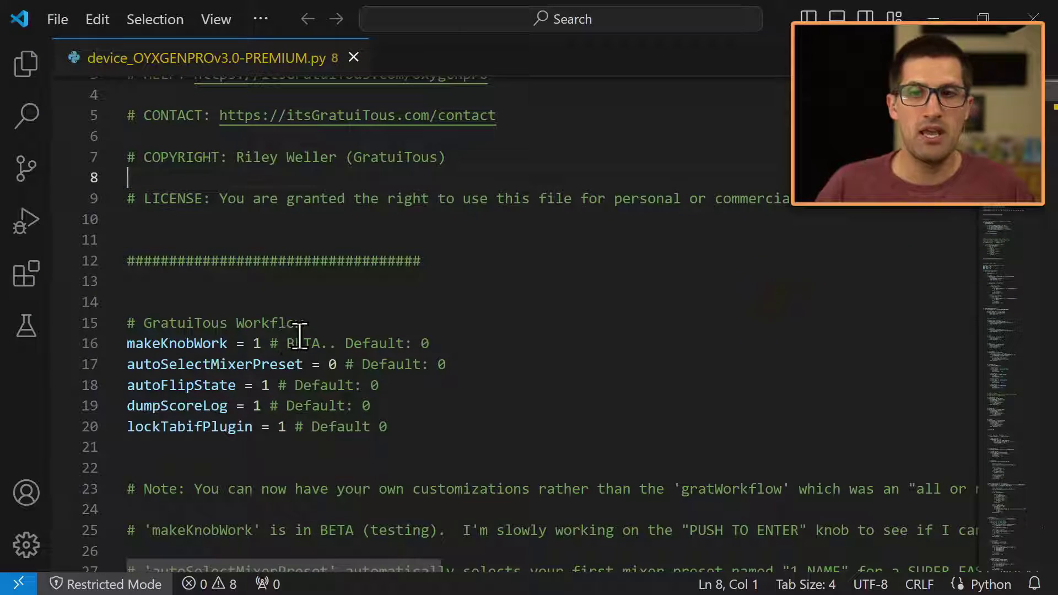
{"action": "left_click", "coordinate": [255, 344]}
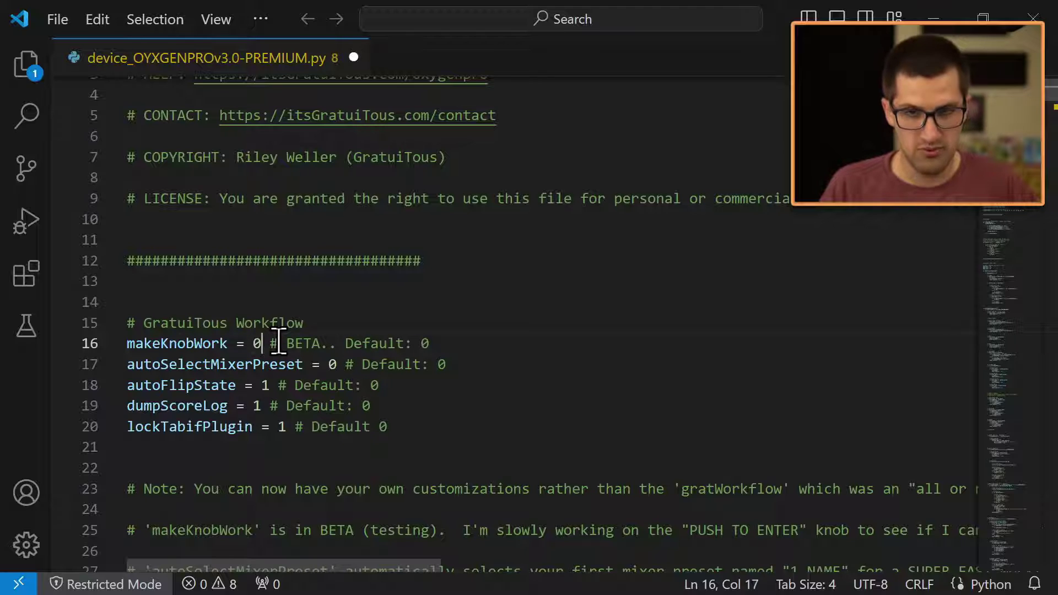
{"action": "key", "text": "BackSpace"}
{"action": "type", "text": "1"}
{"action": "key", "text": "Up"}
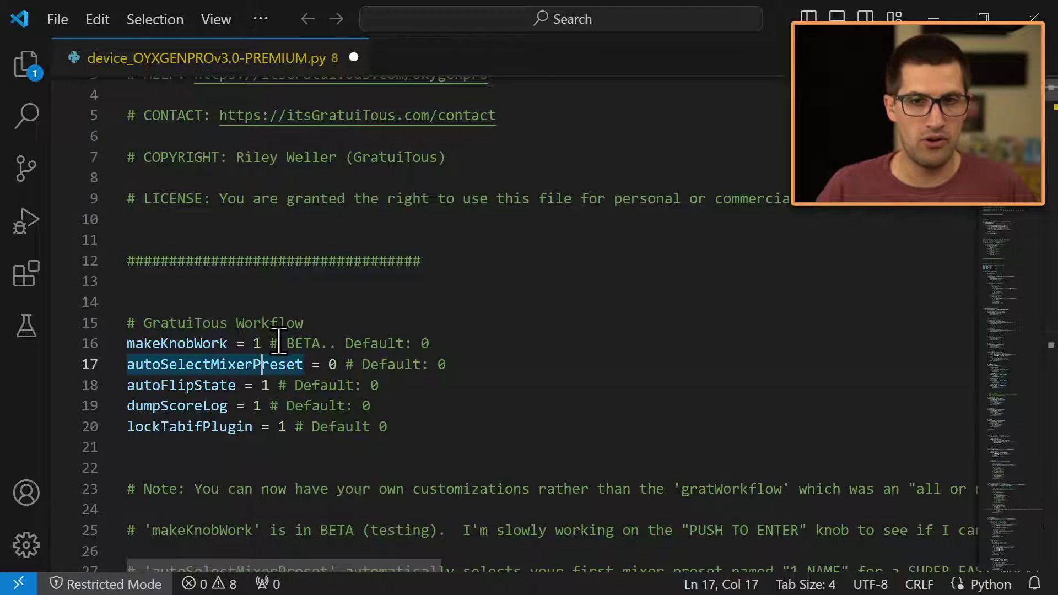
Step: Go over the notes for makeKnobWork, autoSelectMixerPreset, autoFlipState, dumpScoreLog and lockTabifPlugin
{"action": "left_click", "coordinate": [396, 343]}
{"action": "scroll", "coordinate": [354, 347], "scroll_direction": "down", "scroll_amount": 3}
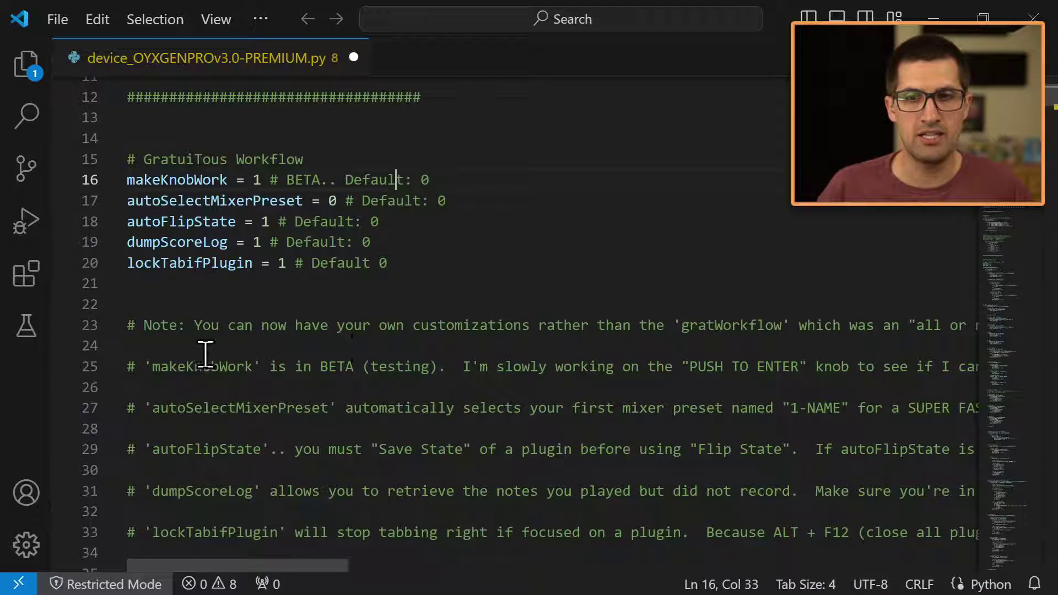
{"action": "left_click", "coordinate": [193, 367]}
{"action": "left_click", "coordinate": [176, 408]}
{"action": "left_click", "coordinate": [177, 449]}
{"action": "left_click", "coordinate": [186, 491]}
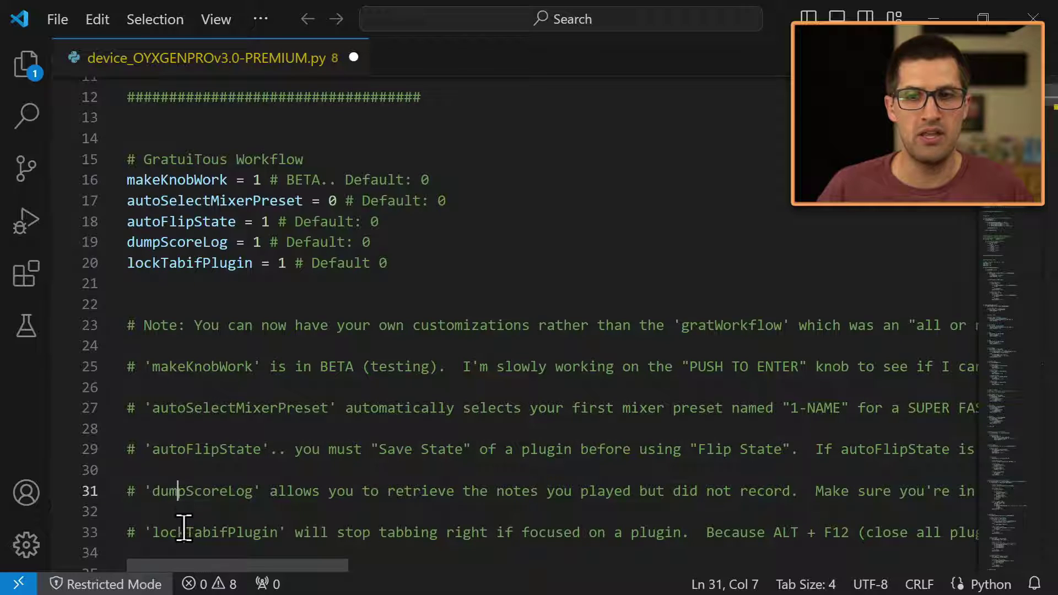
{"action": "left_click", "coordinate": [186, 533]}
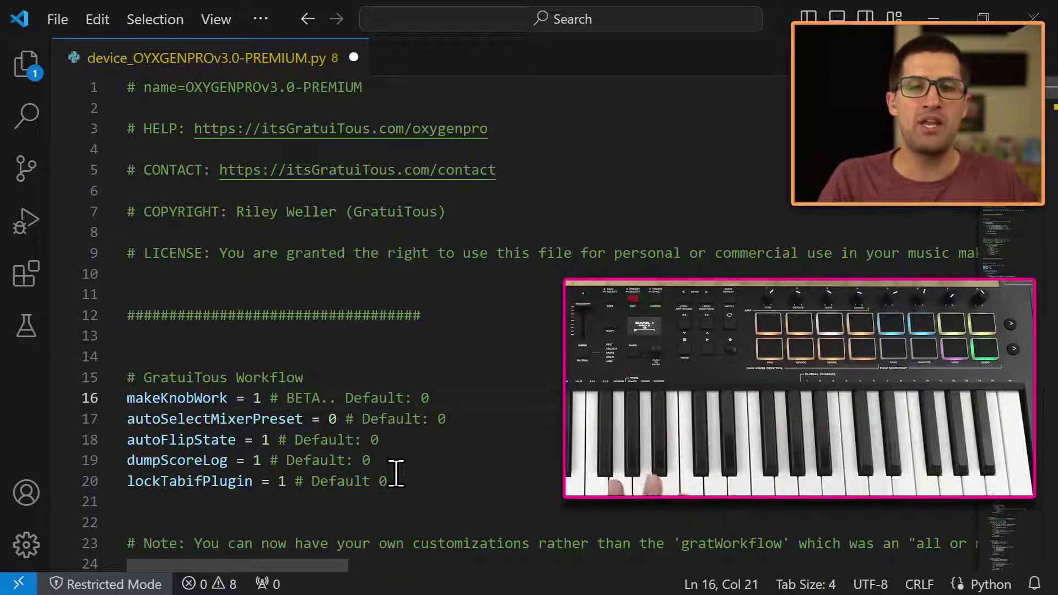
Step: Highlight the workflow option lines 16–20 and their explanation notes, then close VS Code
{"action": "left_click_drag", "start_coordinate": [410, 480], "coordinate": [126, 405]}
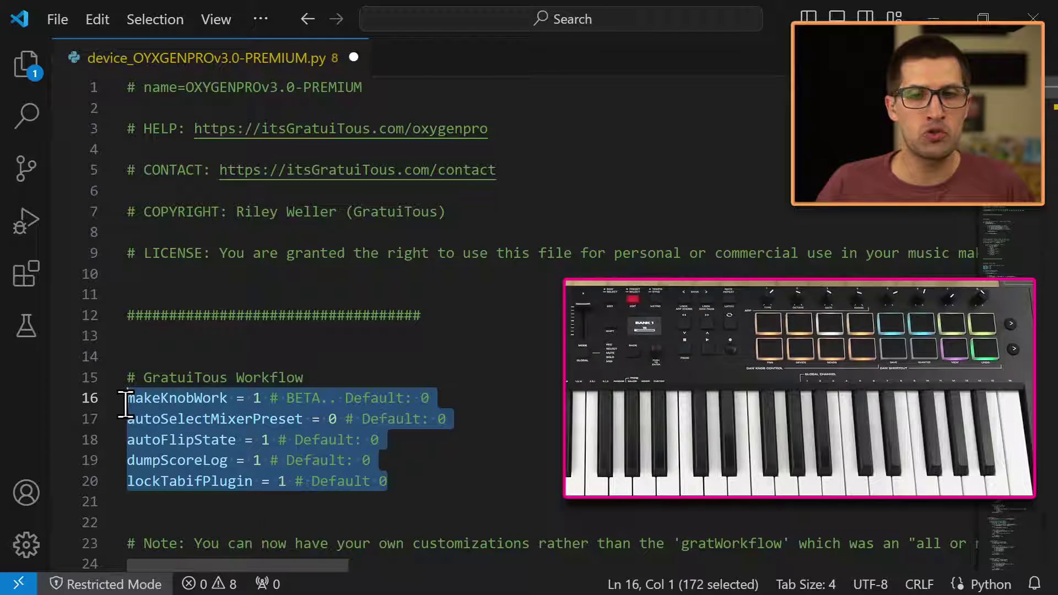
{"action": "left_click", "coordinate": [204, 397]}
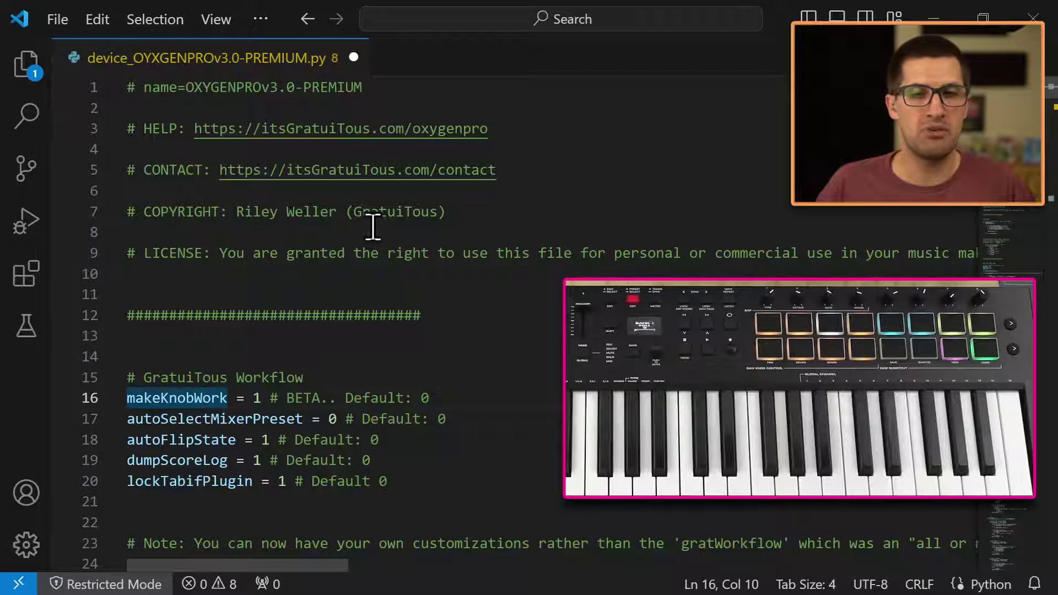
{"action": "left_click", "coordinate": [256, 397]}
{"action": "left_click", "coordinate": [330, 419]}
{"action": "scroll", "coordinate": [314, 416], "scroll_direction": "down", "scroll_amount": 3}
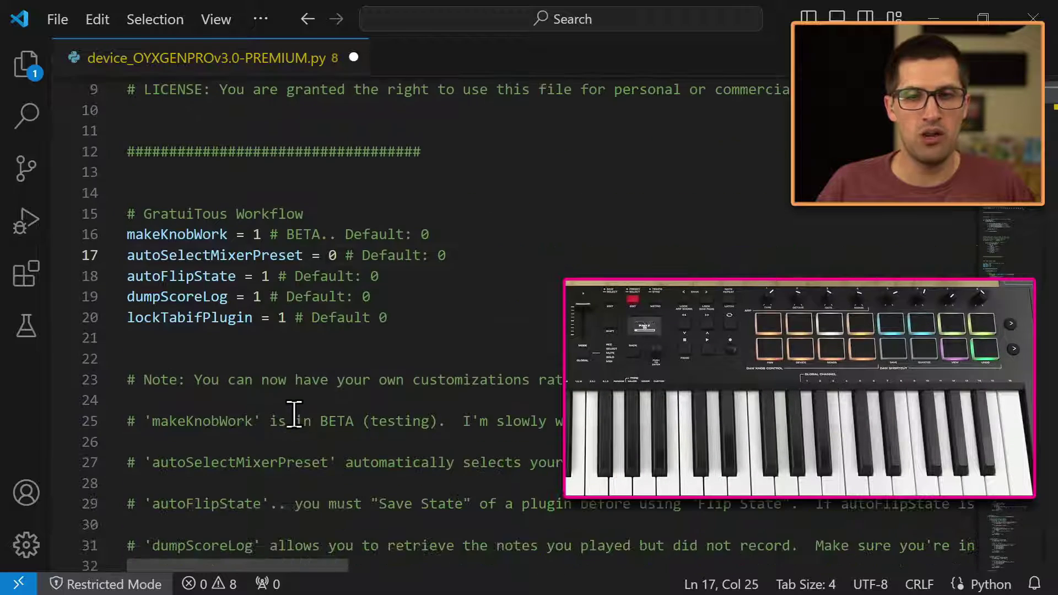
{"action": "left_click_drag", "start_coordinate": [212, 379], "coordinate": [368, 486]}
{"action": "scroll", "coordinate": [332, 488], "scroll_direction": "down", "scroll_amount": 2}
{"action": "left_click", "coordinate": [369, 485]}
{"action": "scroll", "coordinate": [370, 485], "scroll_direction": "up", "scroll_amount": 4}
{"action": "left_click", "coordinate": [394, 405]}
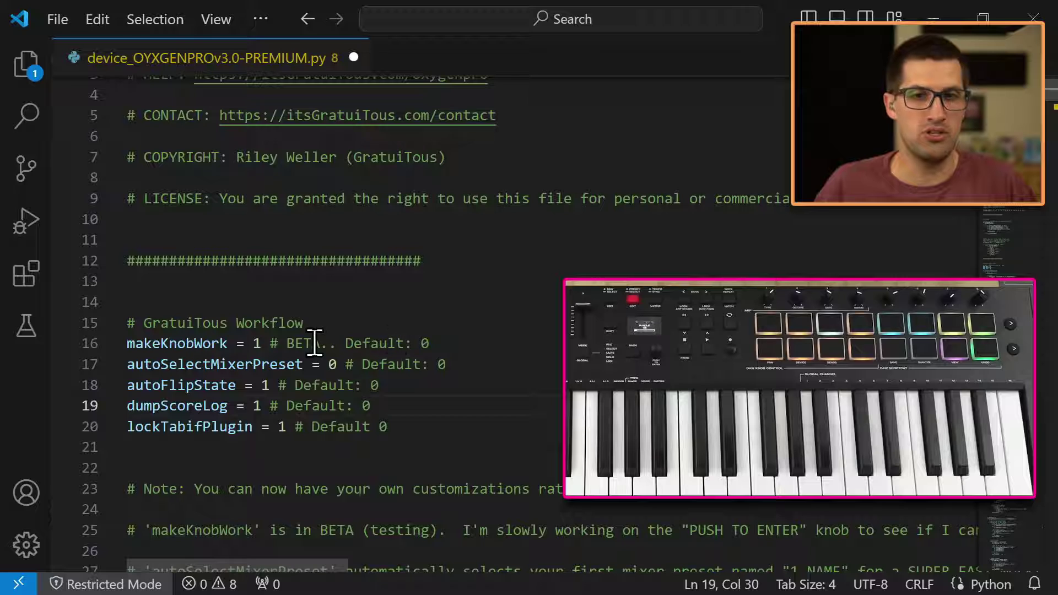
{"action": "scroll", "coordinate": [380, 409], "scroll_direction": "up", "scroll_amount": 1}
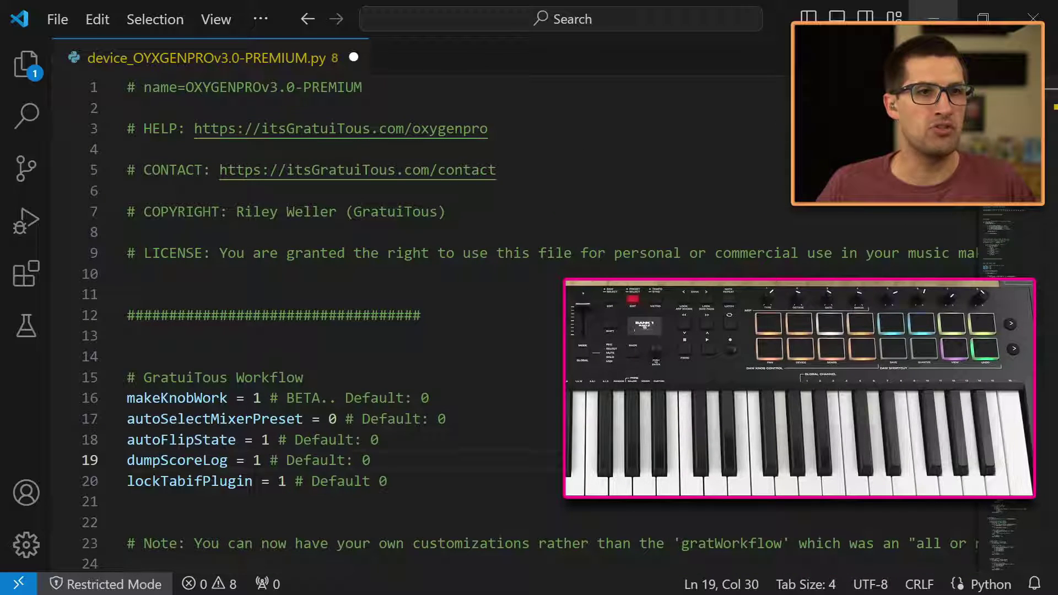
{"action": "left_click", "coordinate": [1043, 25]}
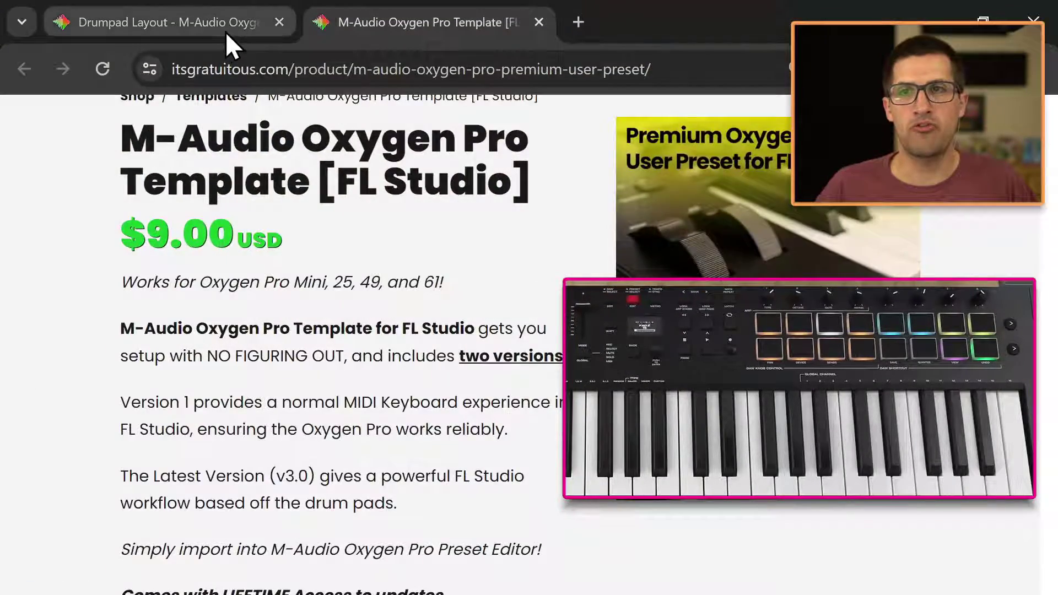
Step: Return to the Drumpad Layout tab and highlight the gratWorkflow note
{"action": "left_click", "coordinate": [226, 30]}
{"action": "scroll", "coordinate": [475, 381], "scroll_direction": "down", "scroll_amount": 5}
{"action": "scroll", "coordinate": [475, 375], "scroll_direction": "down", "scroll_amount": 6}
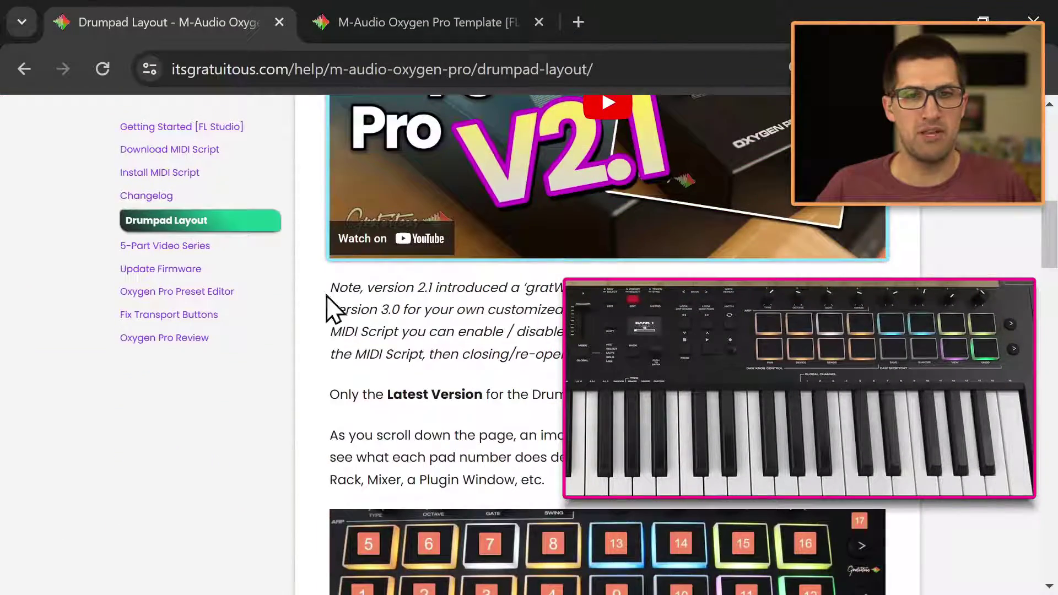
{"action": "left_click_drag", "start_coordinate": [331, 300], "coordinate": [532, 450]}
{"action": "left_click", "coordinate": [529, 469]}
{"action": "scroll", "coordinate": [529, 468], "scroll_direction": "up", "scroll_amount": 1}
{"action": "scroll", "coordinate": [529, 468], "scroll_direction": "up", "scroll_amount": 7}
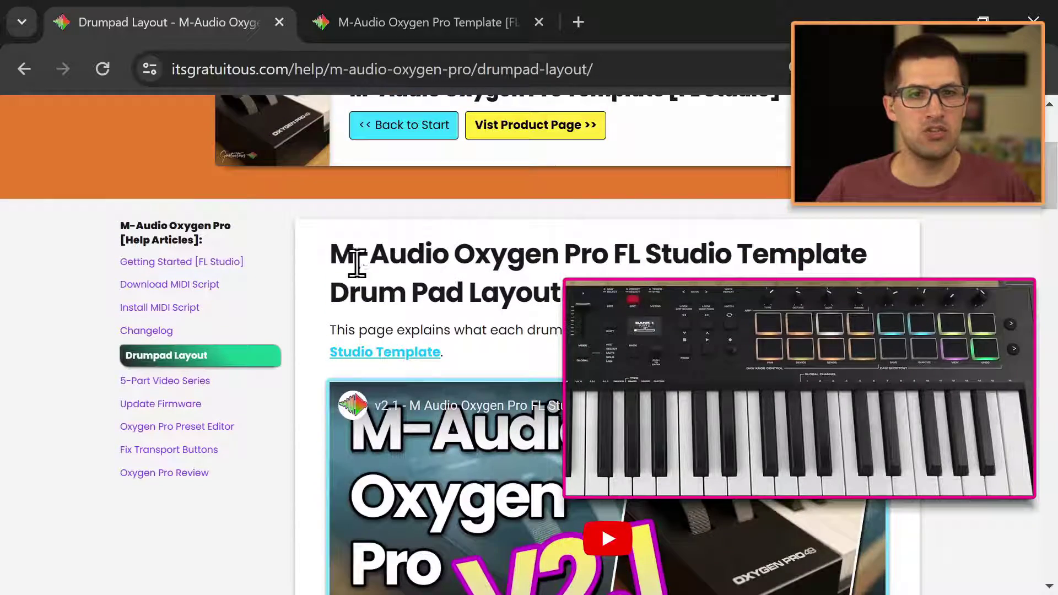
Step: Scroll down through the Drum Pad Layout article and back to the top
{"action": "left_click_drag", "start_coordinate": [330, 292], "coordinate": [559, 292]}
{"action": "scroll", "coordinate": [560, 295], "scroll_direction": "down", "scroll_amount": 8}
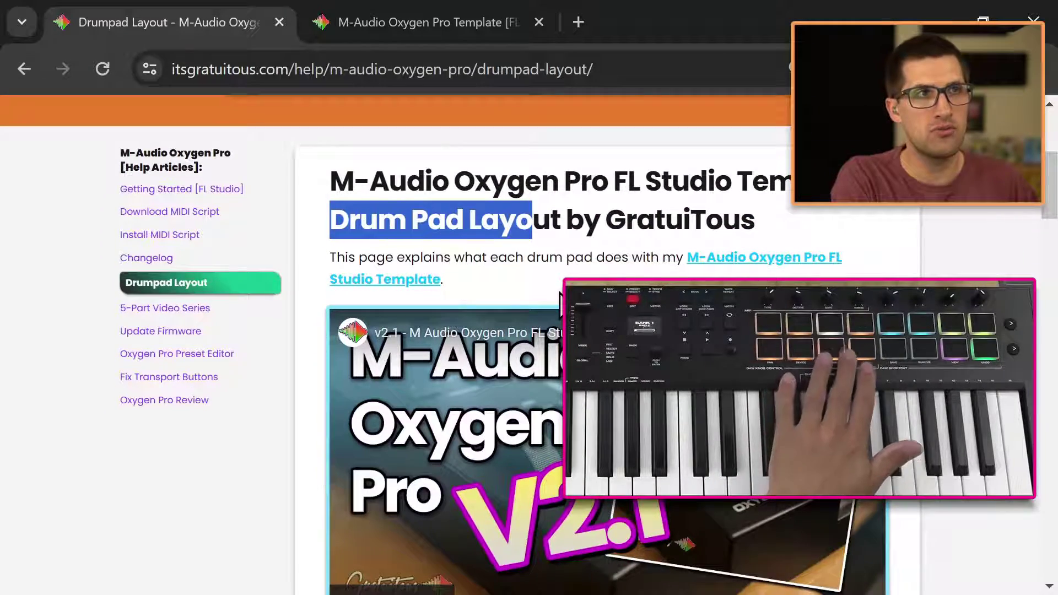
{"action": "scroll", "coordinate": [558, 298], "scroll_direction": "down", "scroll_amount": 11}
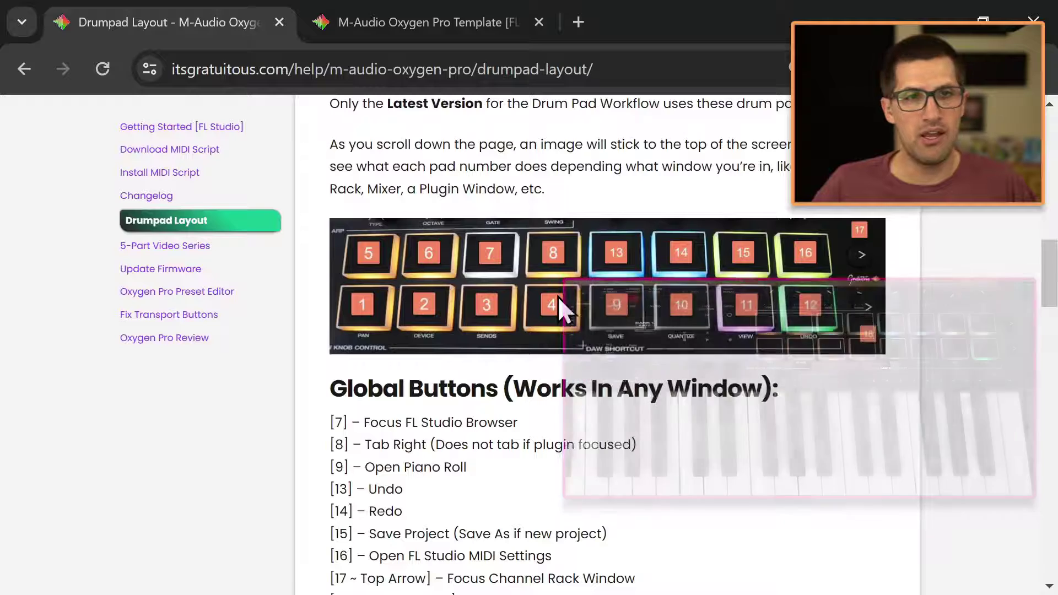
{"action": "scroll", "coordinate": [556, 294], "scroll_direction": "down", "scroll_amount": 1}
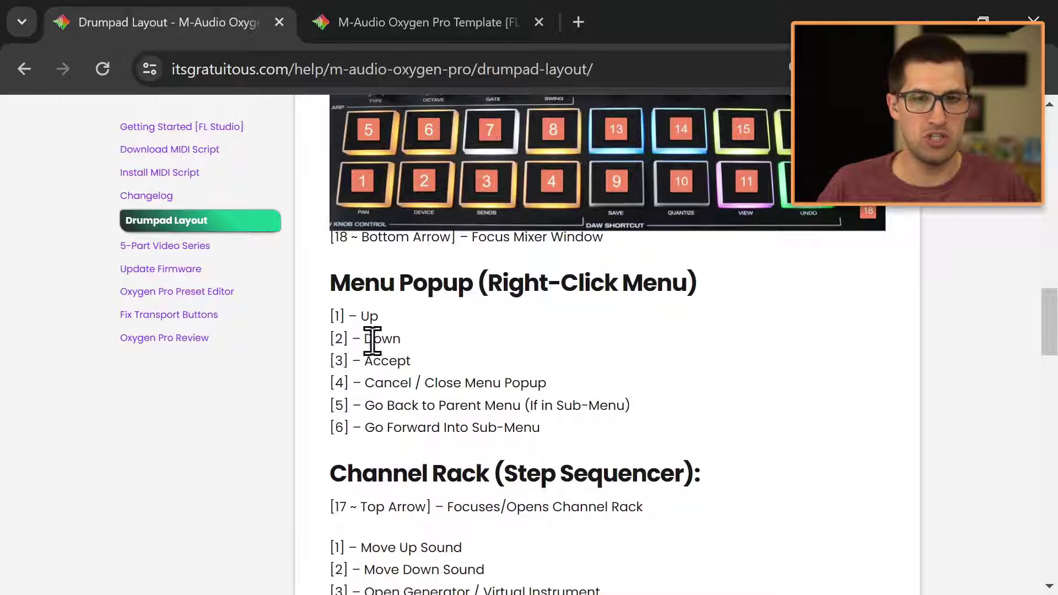
{"action": "scroll", "coordinate": [357, 424], "scroll_direction": "down", "scroll_amount": 3}
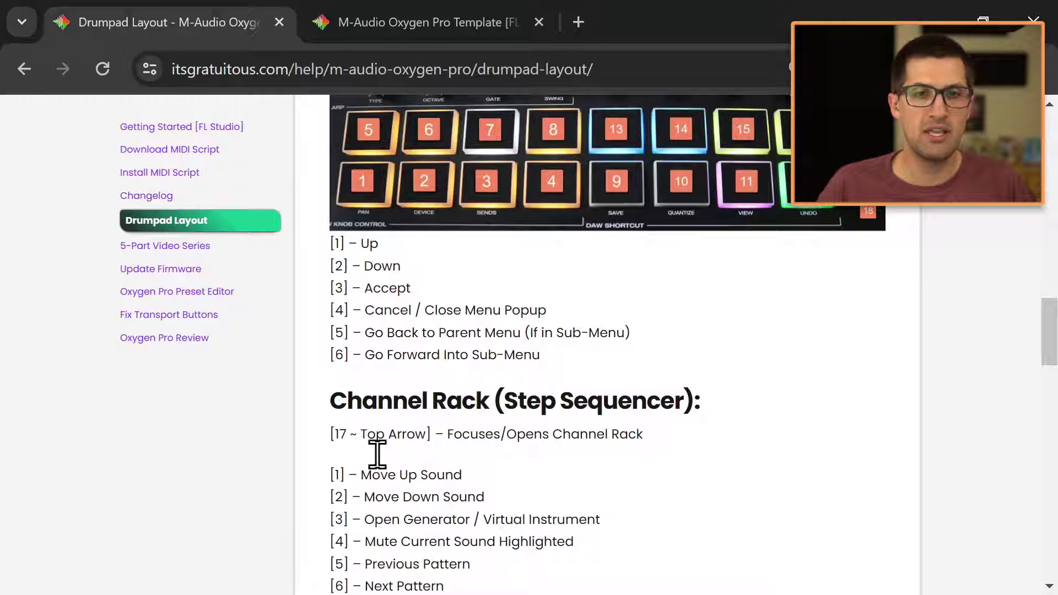
{"action": "scroll", "coordinate": [351, 441], "scroll_direction": "up", "scroll_amount": 9}
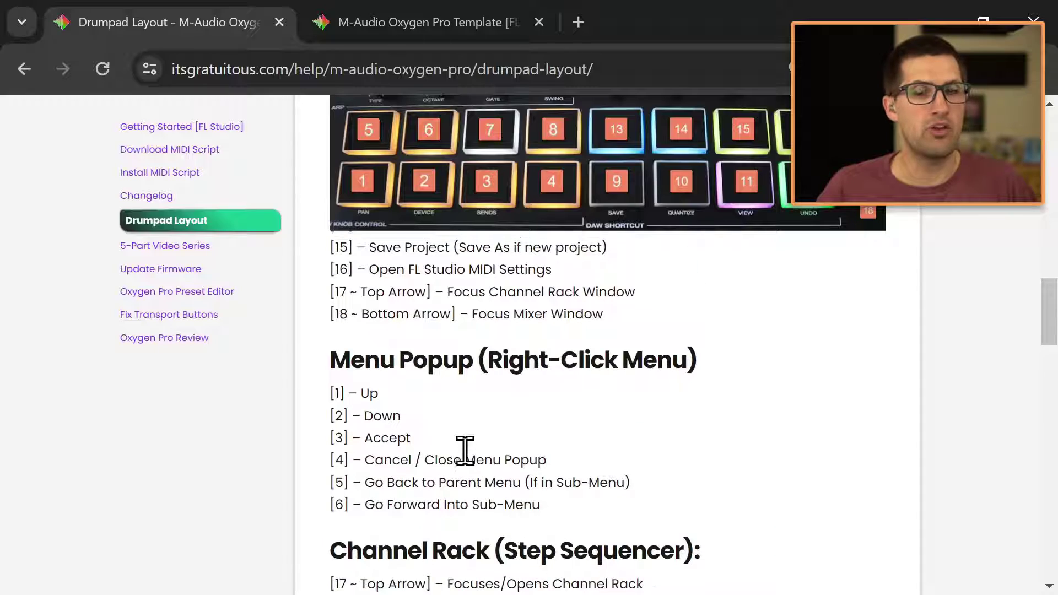
{"action": "scroll", "coordinate": [480, 441], "scroll_direction": "up", "scroll_amount": 10}
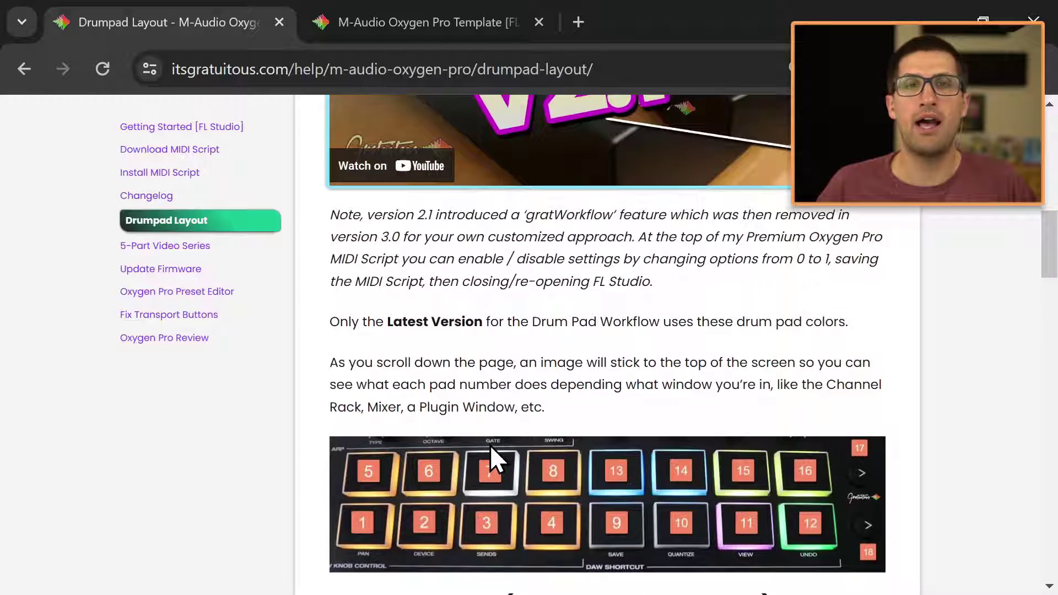
{"action": "scroll", "coordinate": [485, 493], "scroll_direction": "up", "scroll_amount": 2}
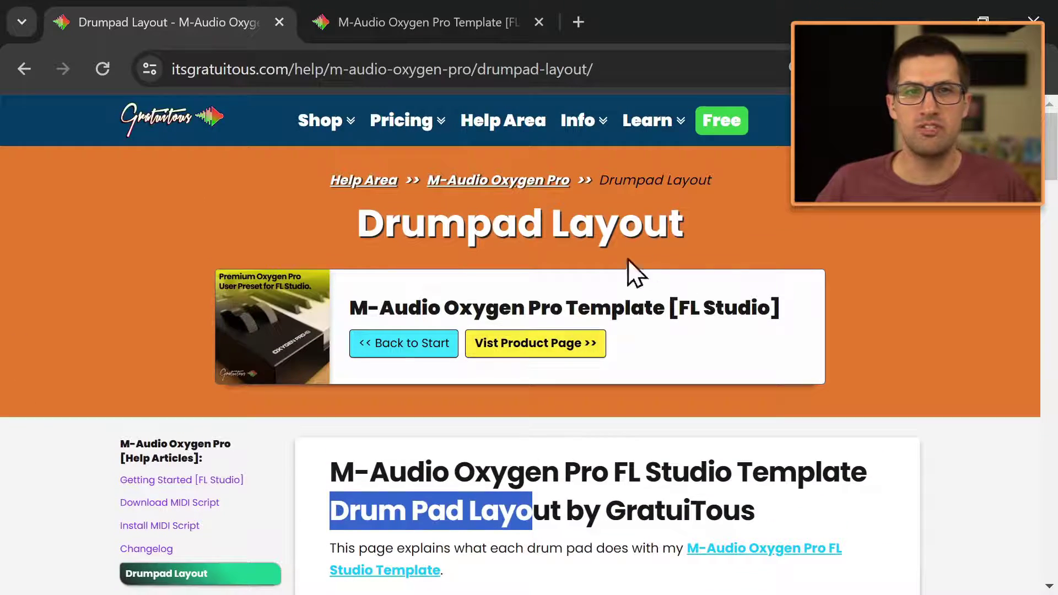
{"action": "mouse_move", "coordinate": [593, 140]}
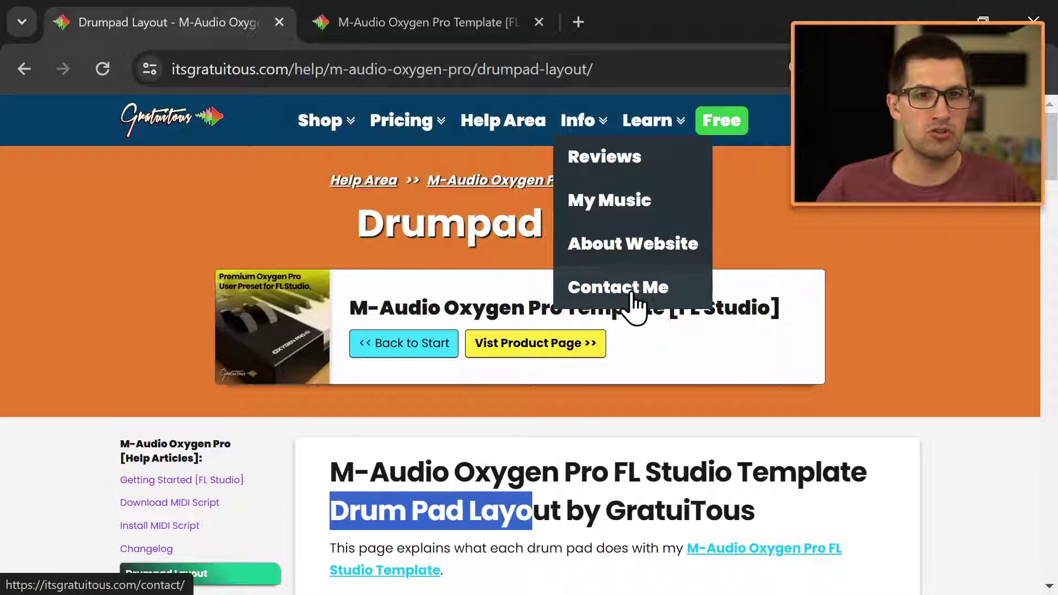